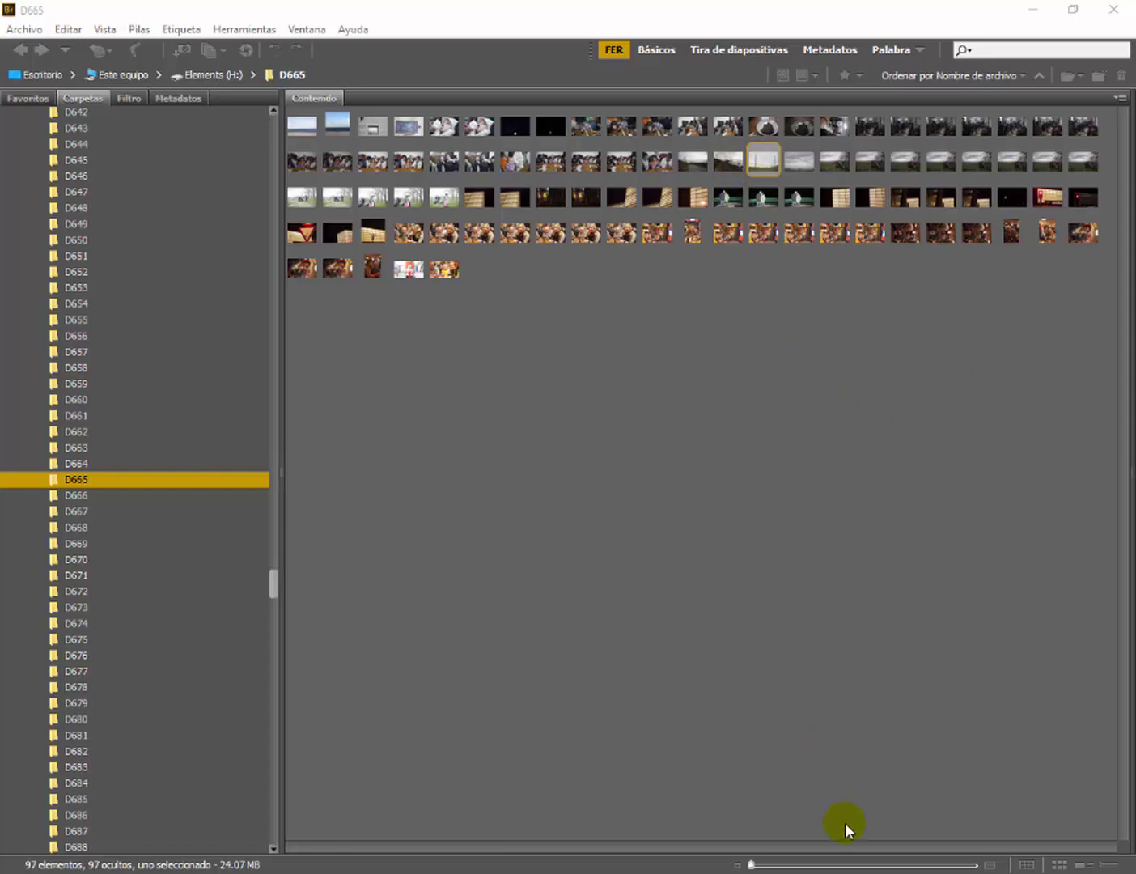
- Enlarge the thumbnails in folder D665 and open D665-037.CR2 in Camera Raw
{"action": "left_click", "coordinate": [879, 864]}
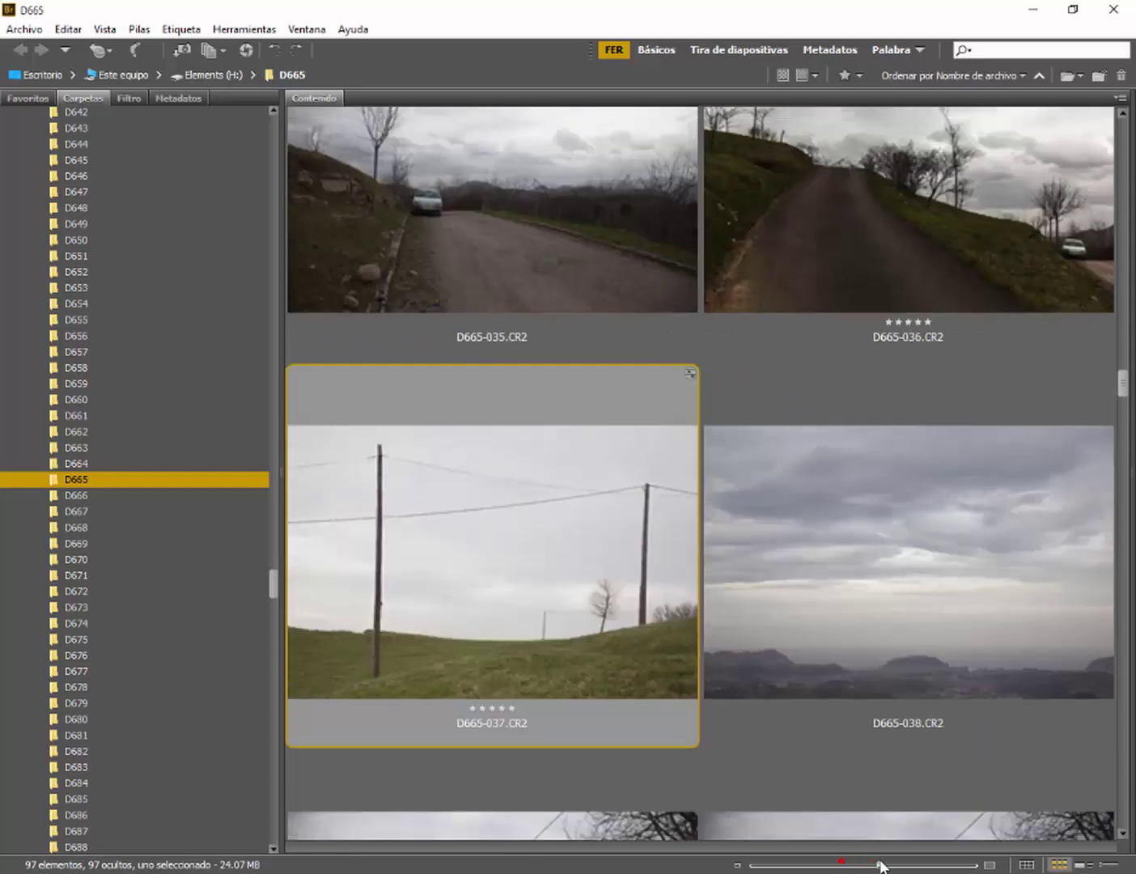
{"action": "double_click", "coordinate": [516, 584]}
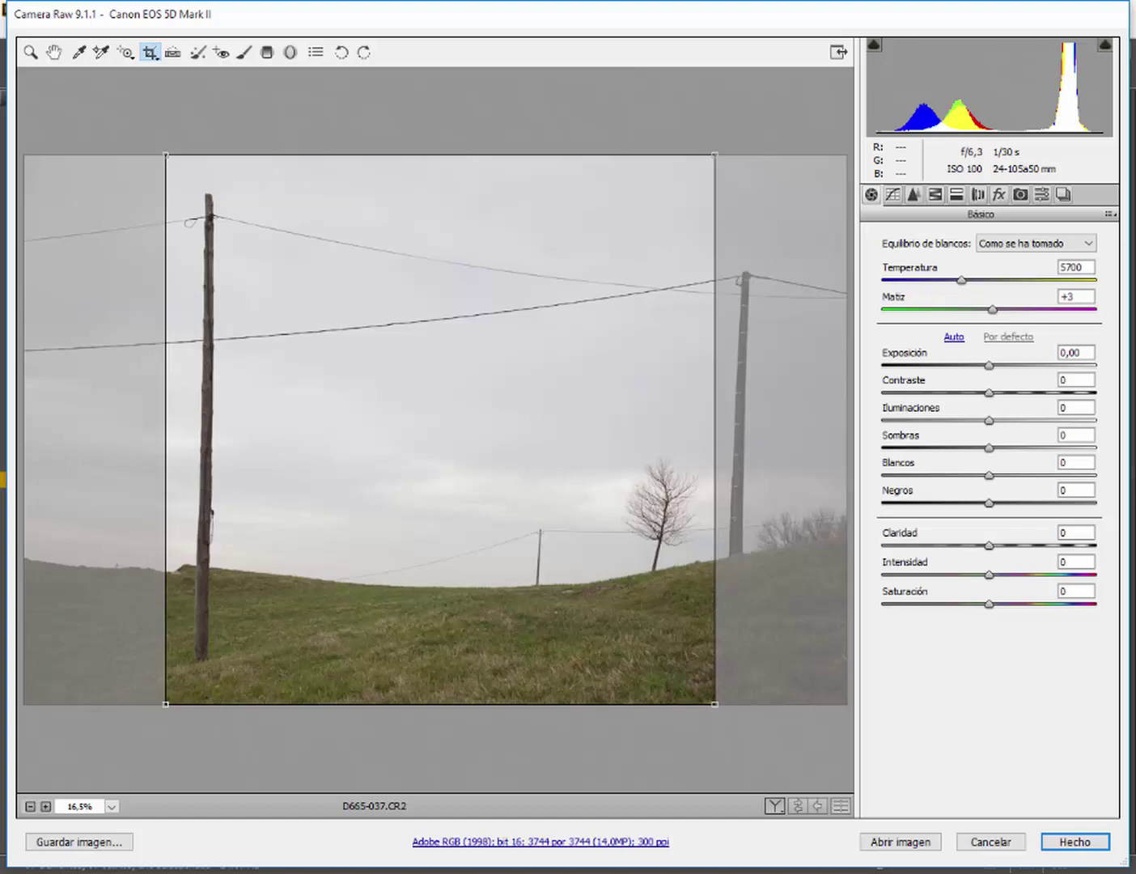
- Enable the lens profile corrections (Activar correcciones de perfil de lente) and compare the photo with and without them
{"action": "left_click", "coordinate": [977, 194]}
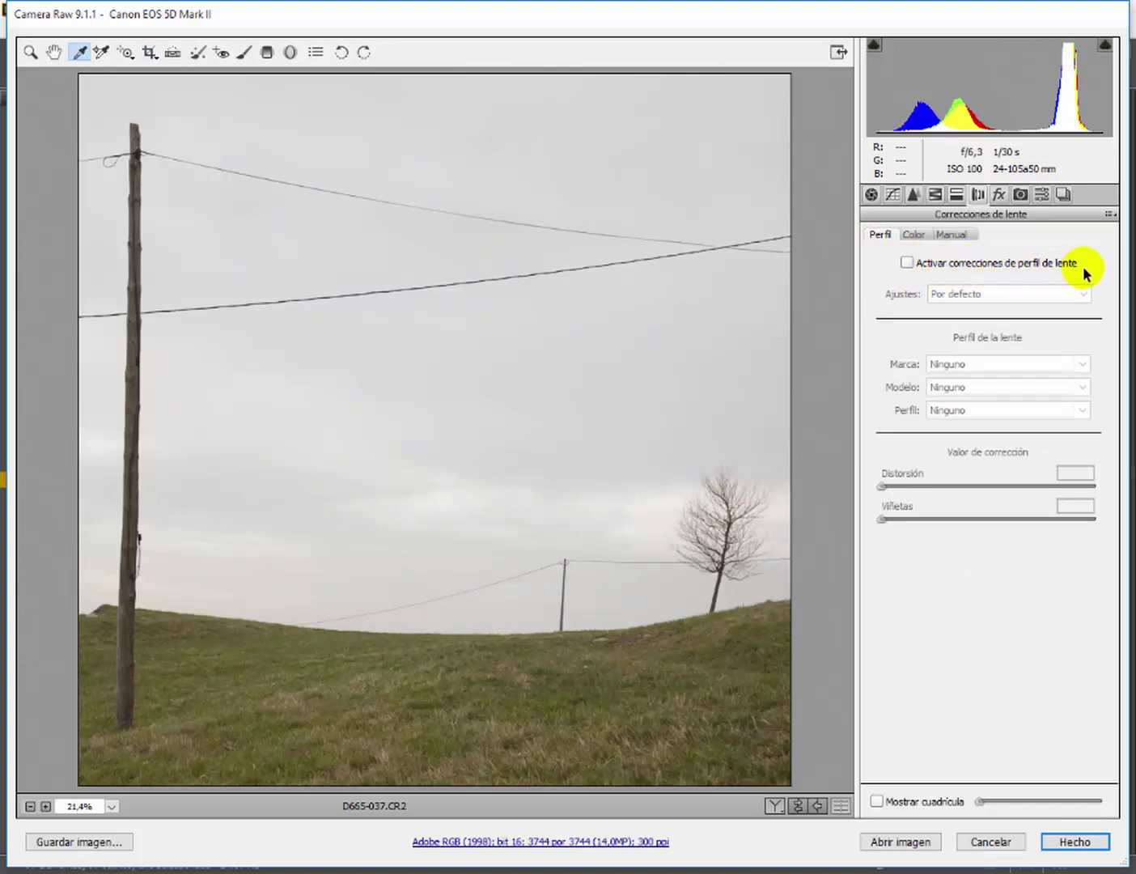
{"action": "left_click", "coordinate": [907, 262]}
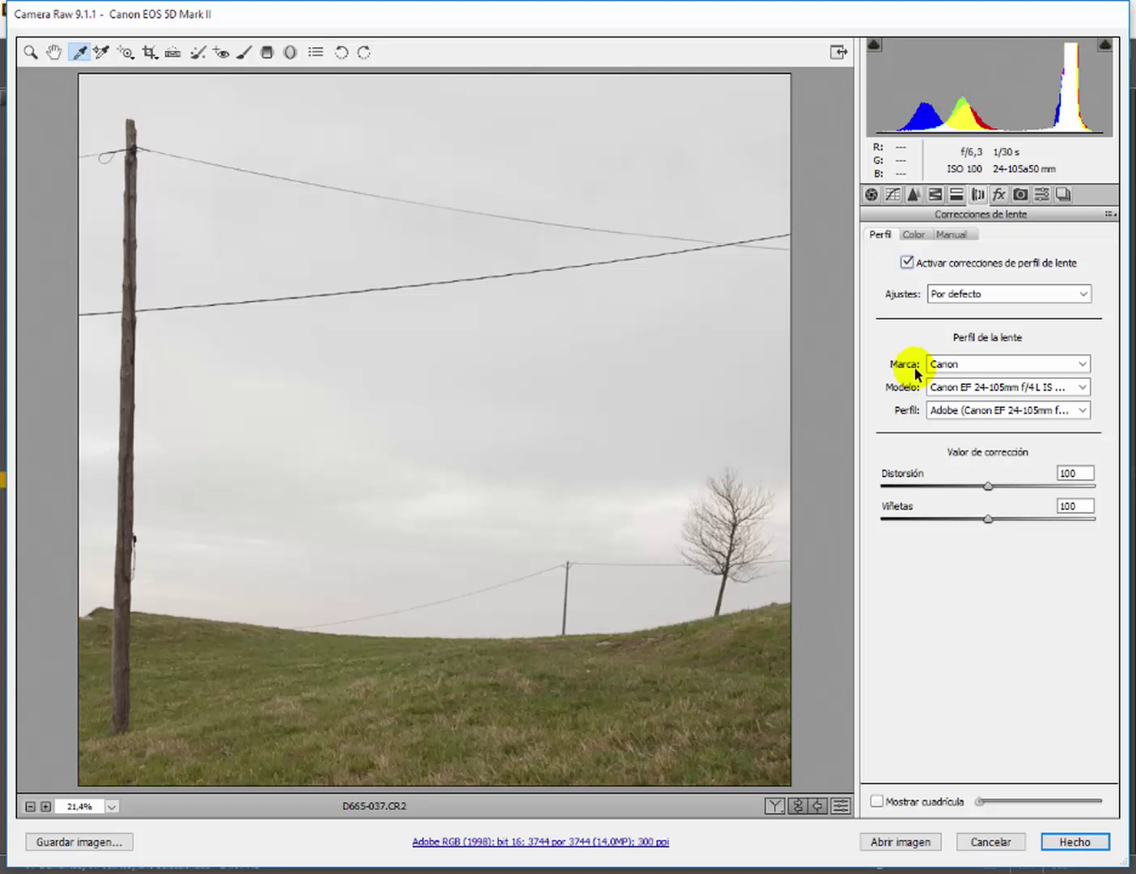
{"action": "left_click", "coordinate": [909, 263]}
{"action": "left_click", "coordinate": [908, 263]}
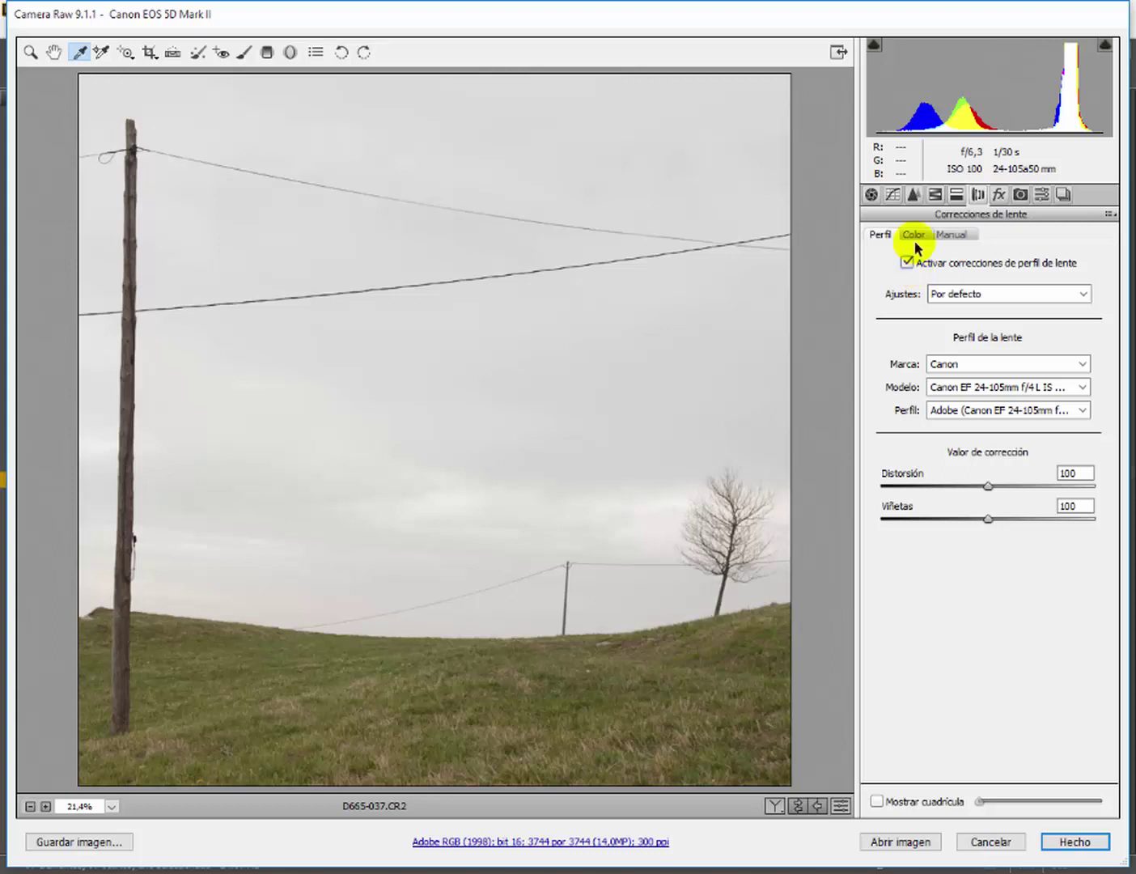
- Enable chromatic aberration removal (Quitar la aberración cromática) and compare its effect along the wooden pole's edges at 100%
{"action": "left_click", "coordinate": [914, 235]}
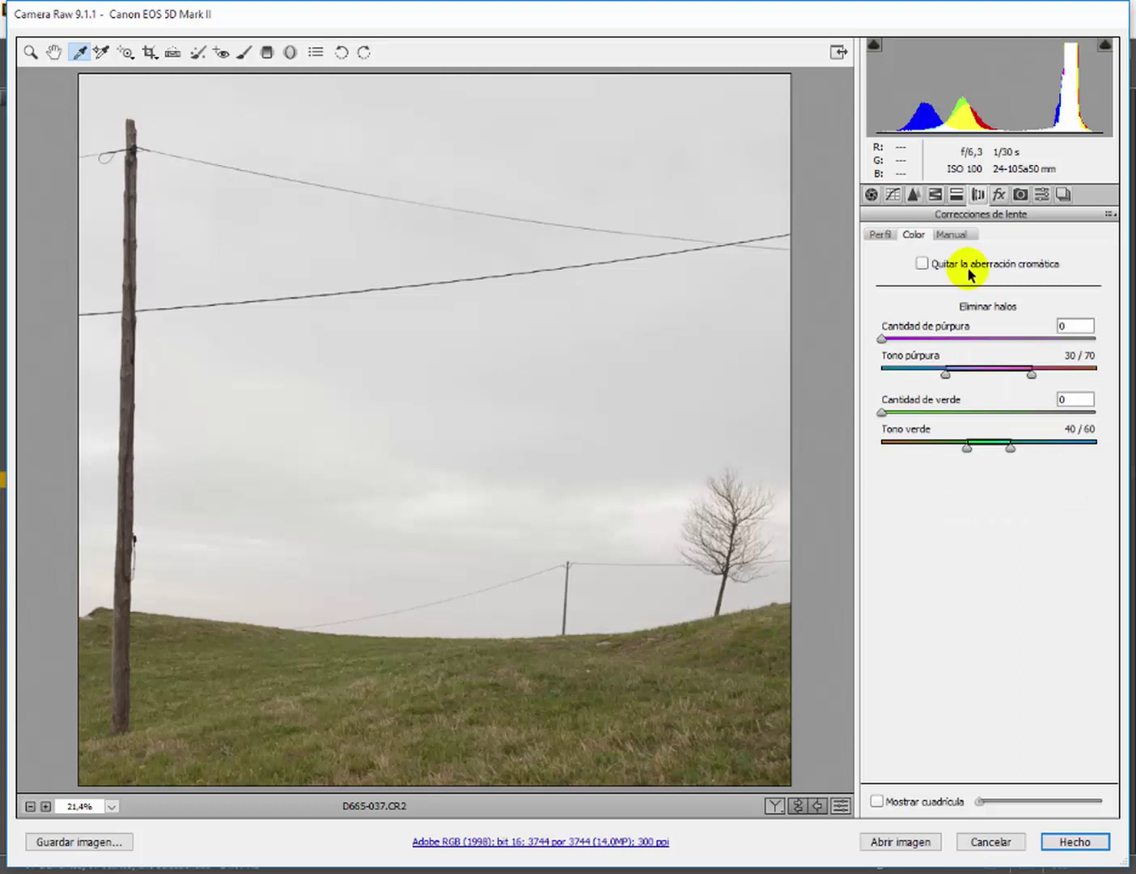
{"action": "left_click", "coordinate": [921, 263]}
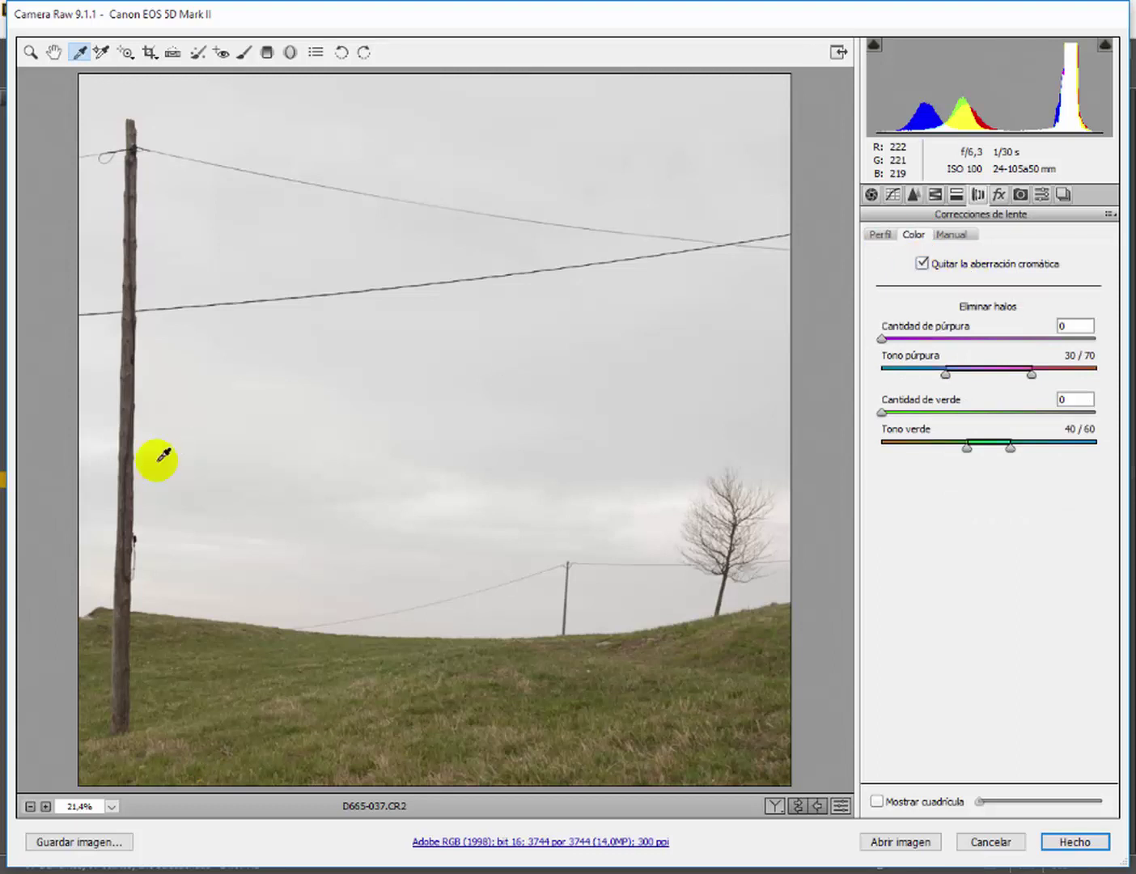
{"action": "key", "text": "ctrl+alt+0"}
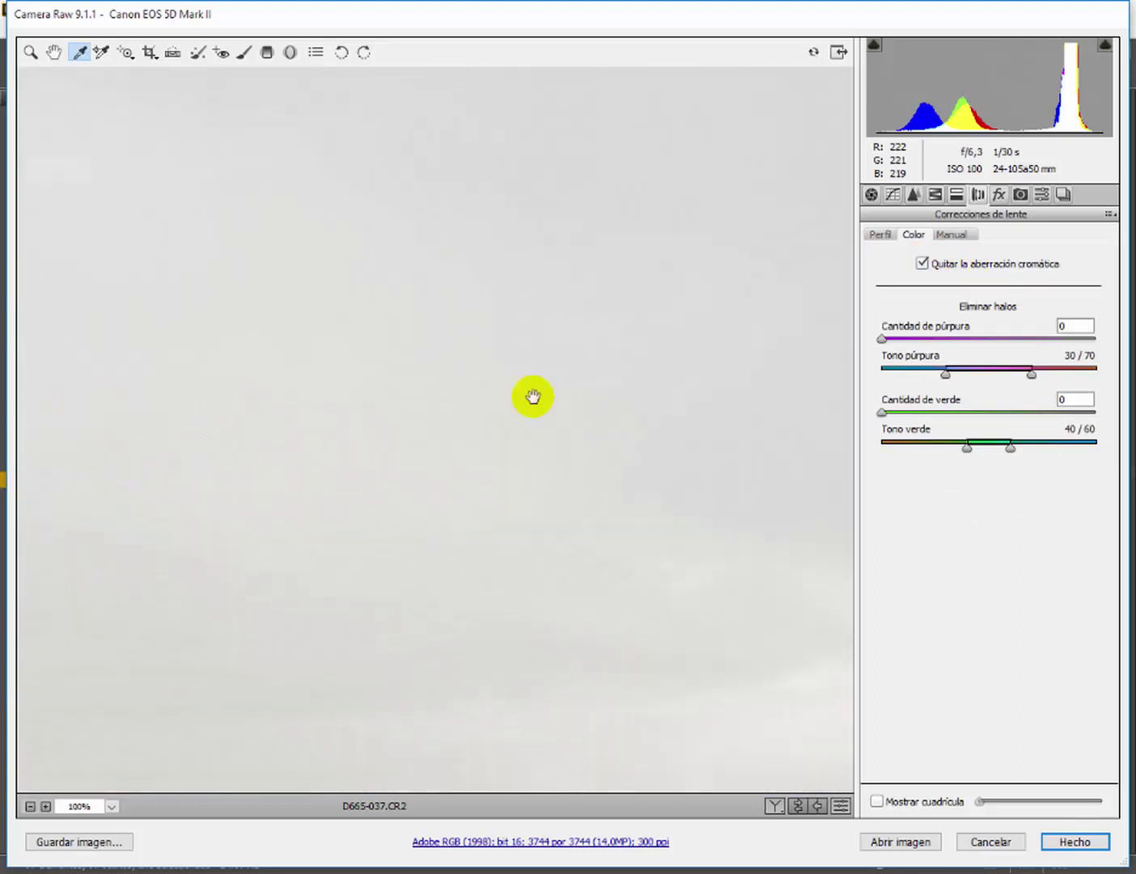
{"action": "left_click_drag", "start_coordinate": [116, 541], "coordinate": [641, 514]}
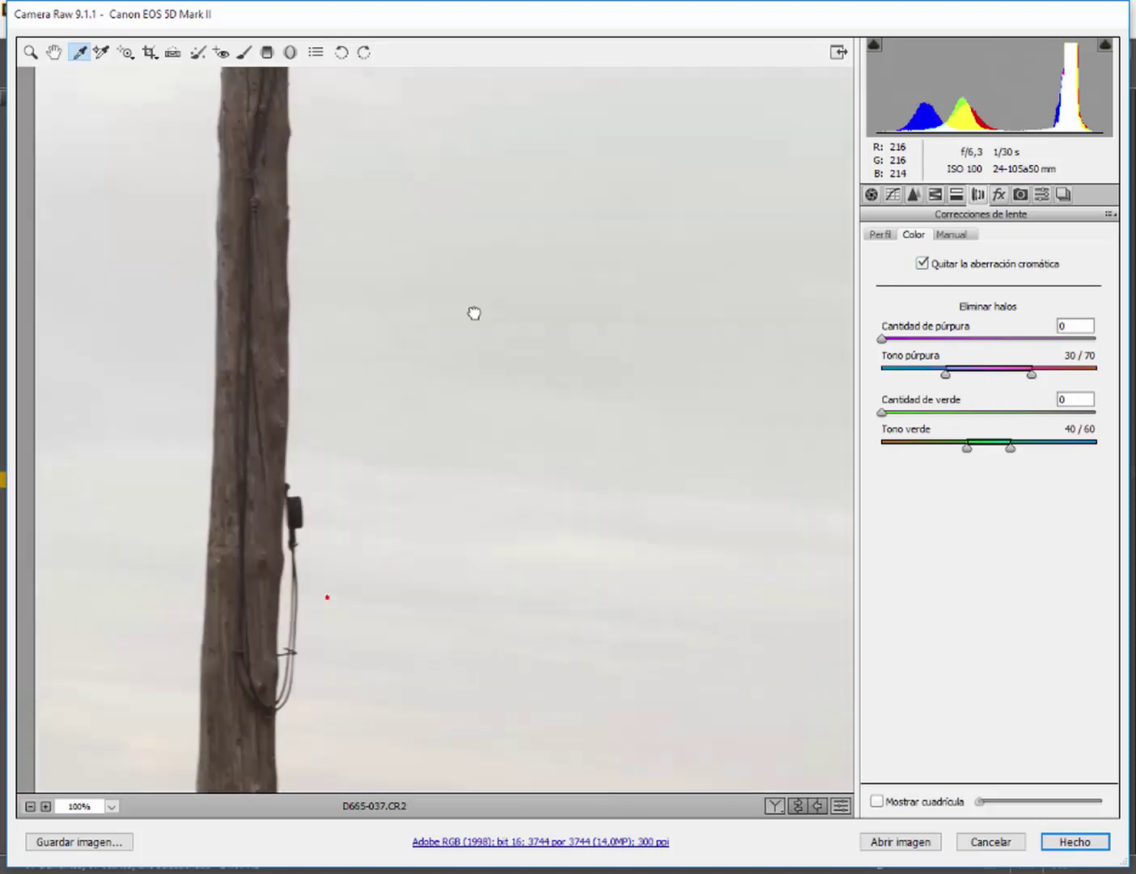
{"action": "left_click_drag", "start_coordinate": [473, 313], "coordinate": [503, 229]}
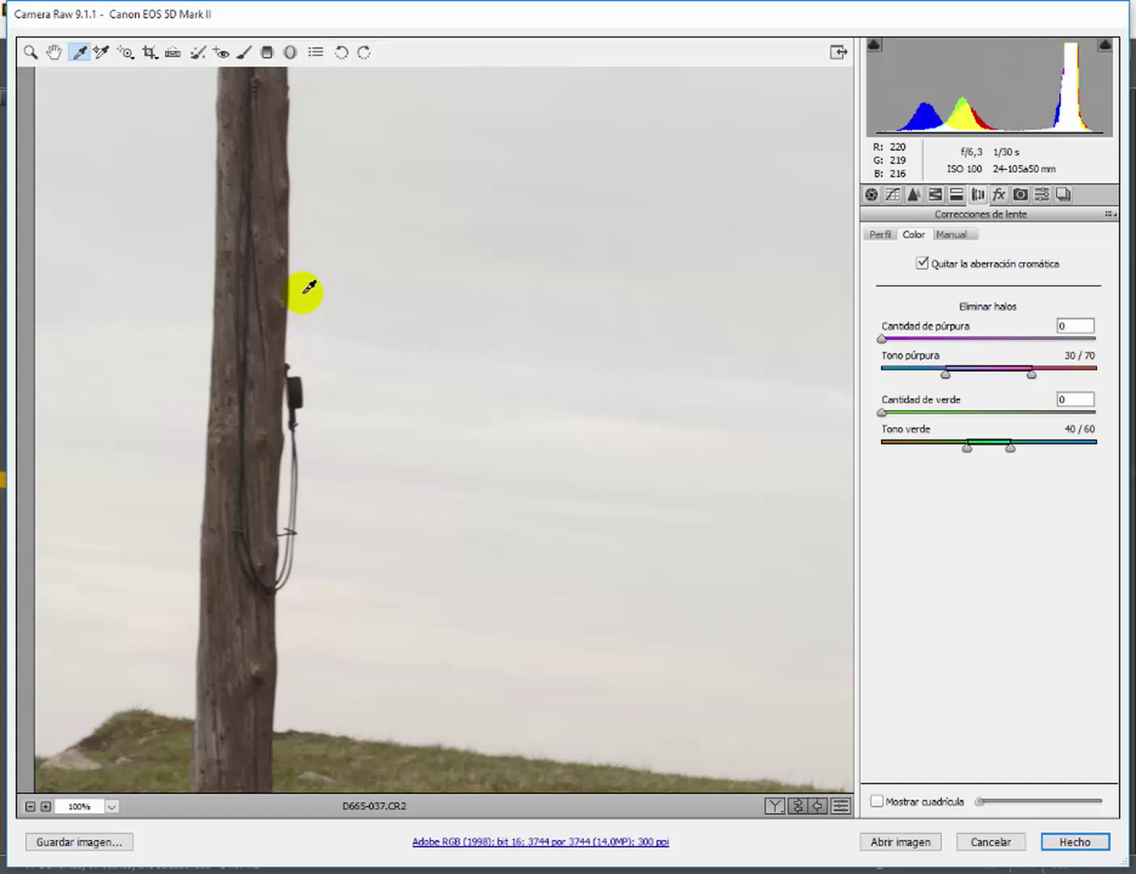
{"action": "left_click", "coordinate": [921, 265]}
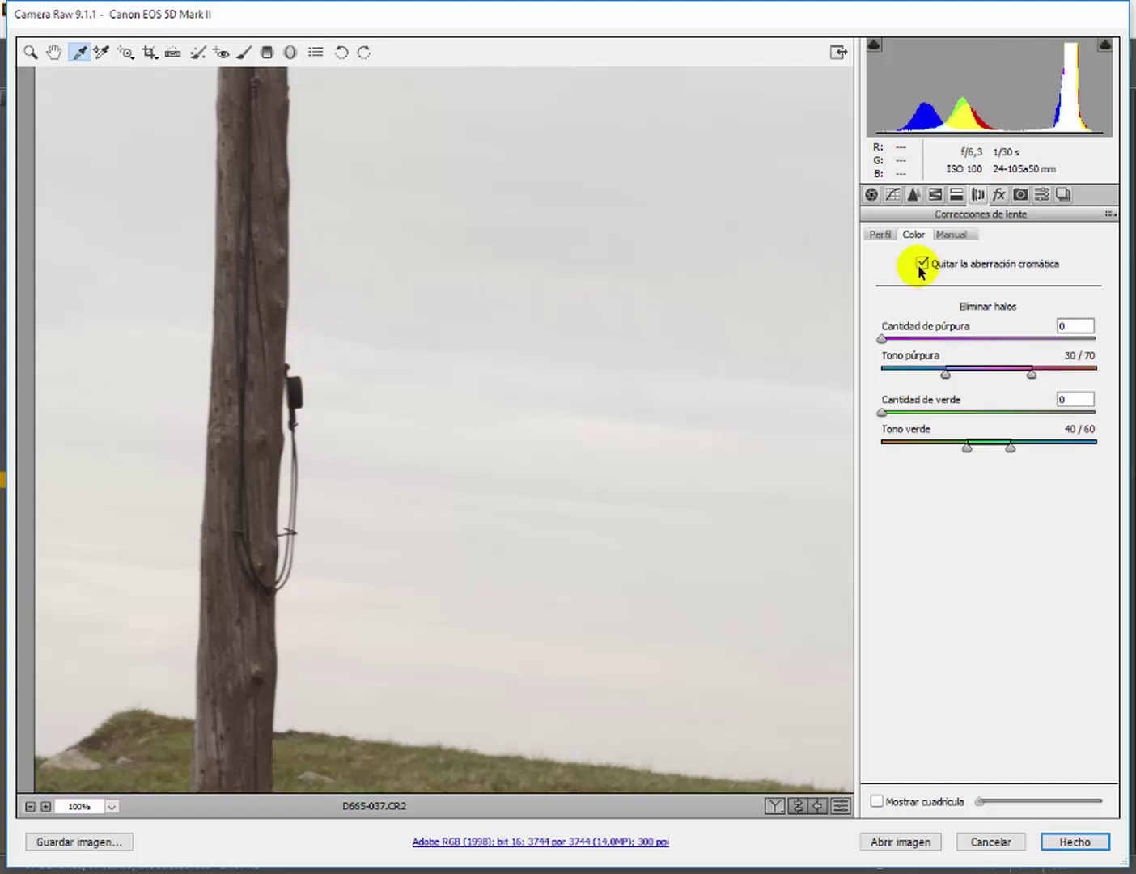
{"action": "left_click", "coordinate": [920, 264]}
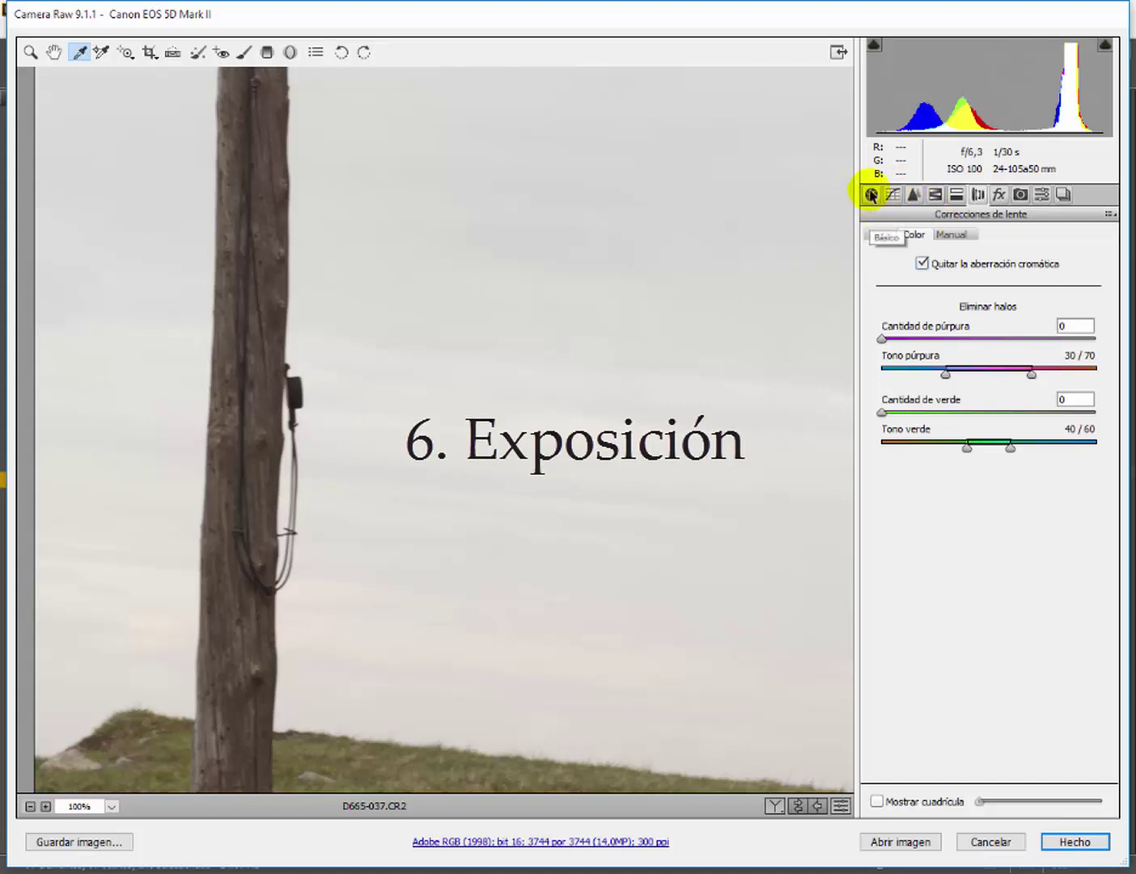
- Try a slightly higher exposure (Exposición) in the basic adjustments with the whole photo in view, and reset it
{"action": "left_click", "coordinate": [871, 194]}
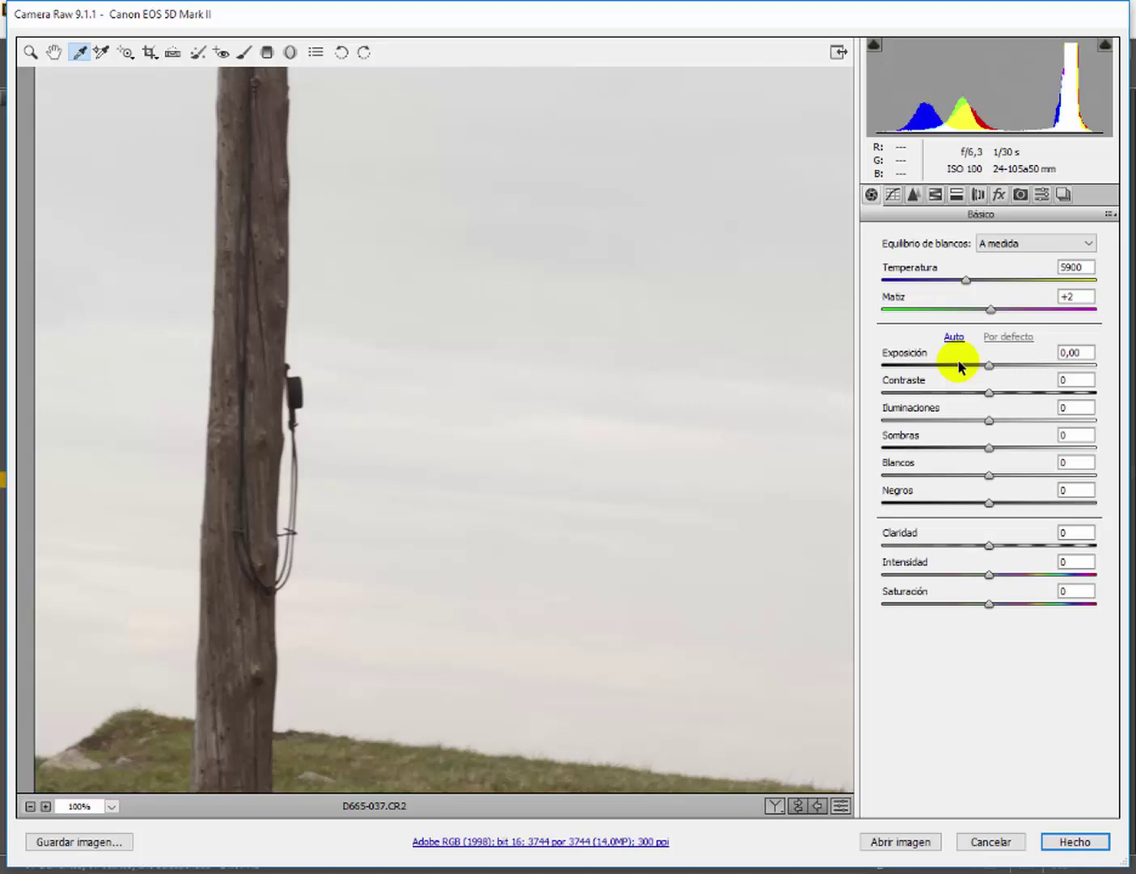
{"action": "key", "text": "ctrl+0"}
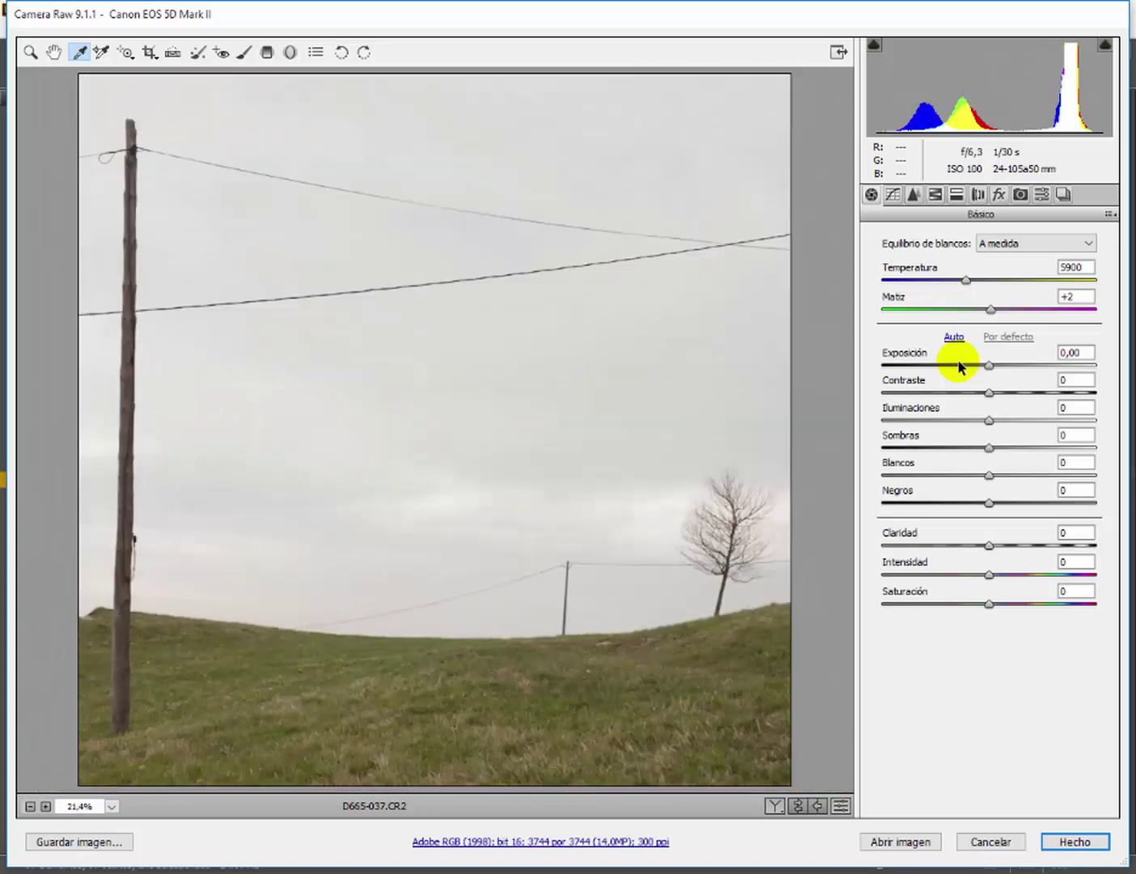
{"action": "mouse_move", "coordinate": [987, 368]}
{"action": "left_mouse_down"}
{"action": "mouse_move", "coordinate": [946, 368]}
{"action": "mouse_move", "coordinate": [1024, 375]}
{"action": "mouse_move", "coordinate": [1007, 371]}
{"action": "left_mouse_up"}
{"action": "double_click", "coordinate": [1008, 369]}
- Accept the raw edits, return to Bridge and examine the exposure compensation in the metadata of D665-037.CR2
{"action": "key", "text": "Return"}
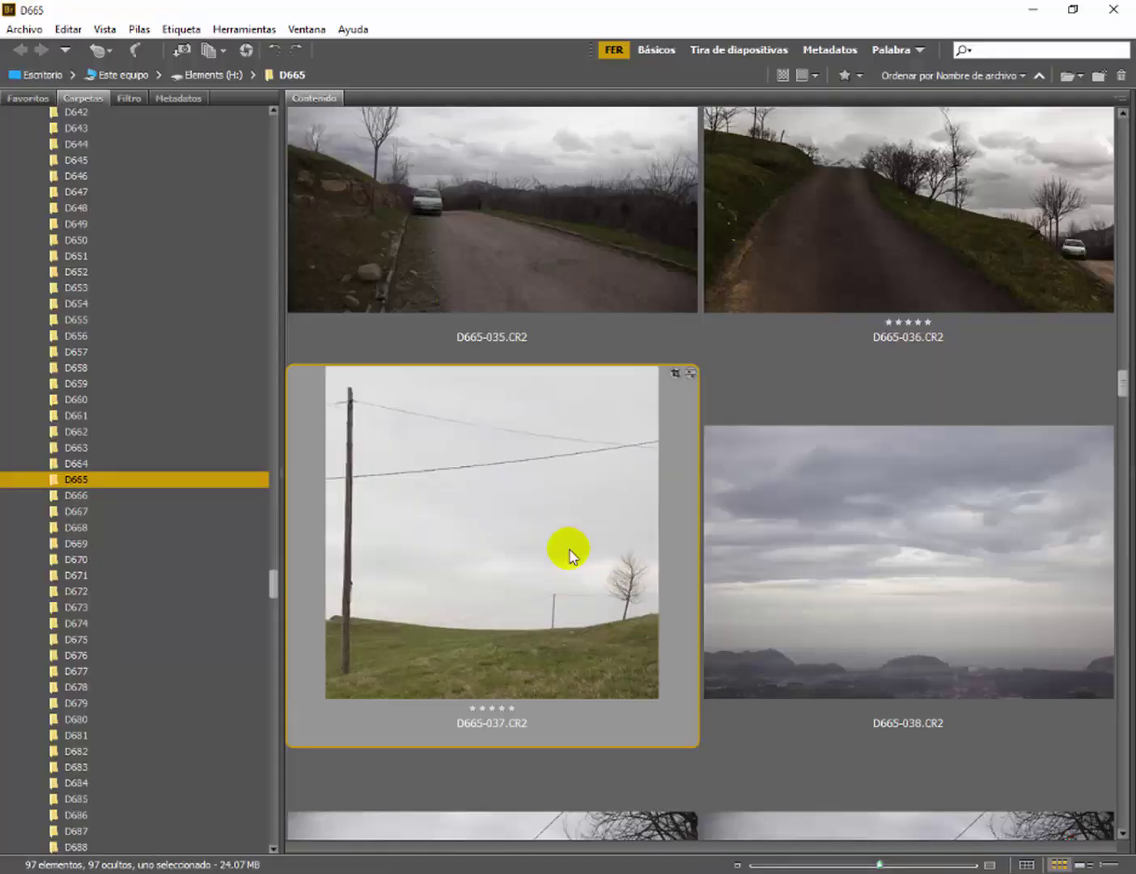
{"action": "left_click", "coordinate": [180, 96]}
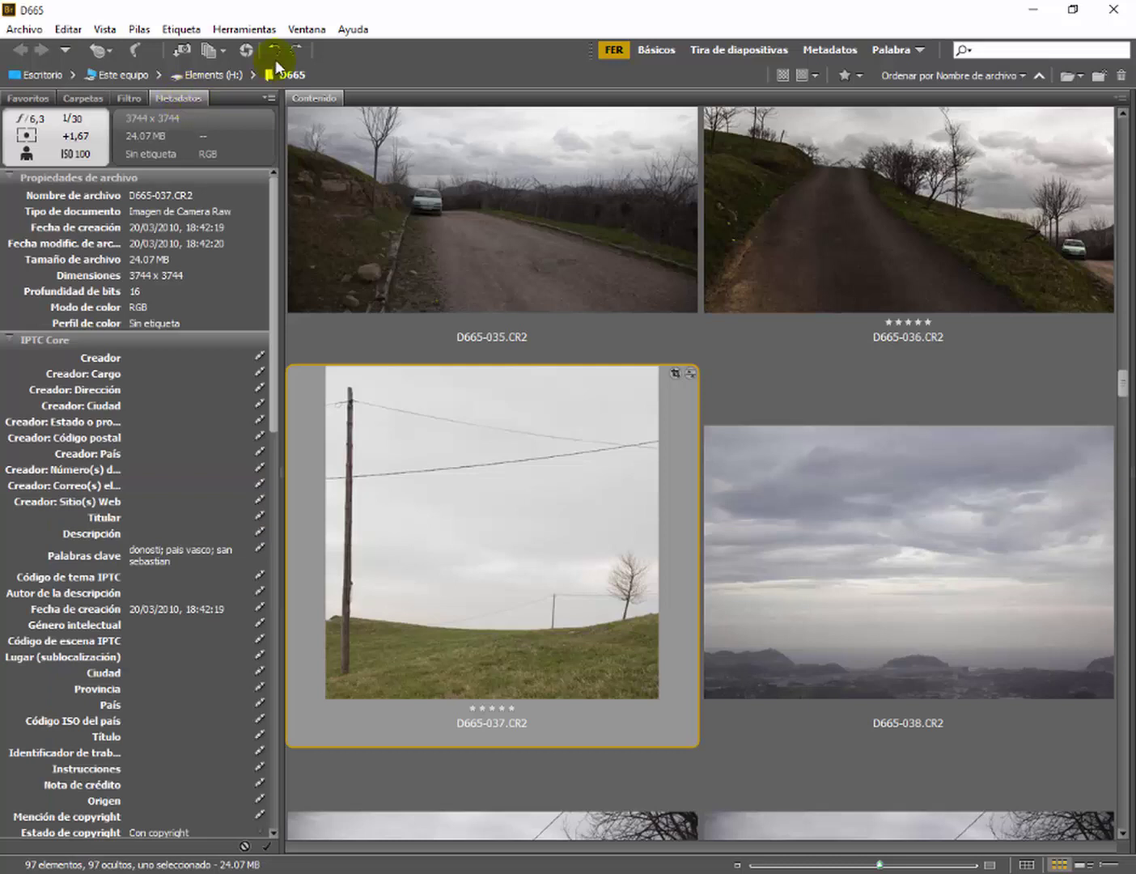
{"action": "left_click", "coordinate": [307, 30]}
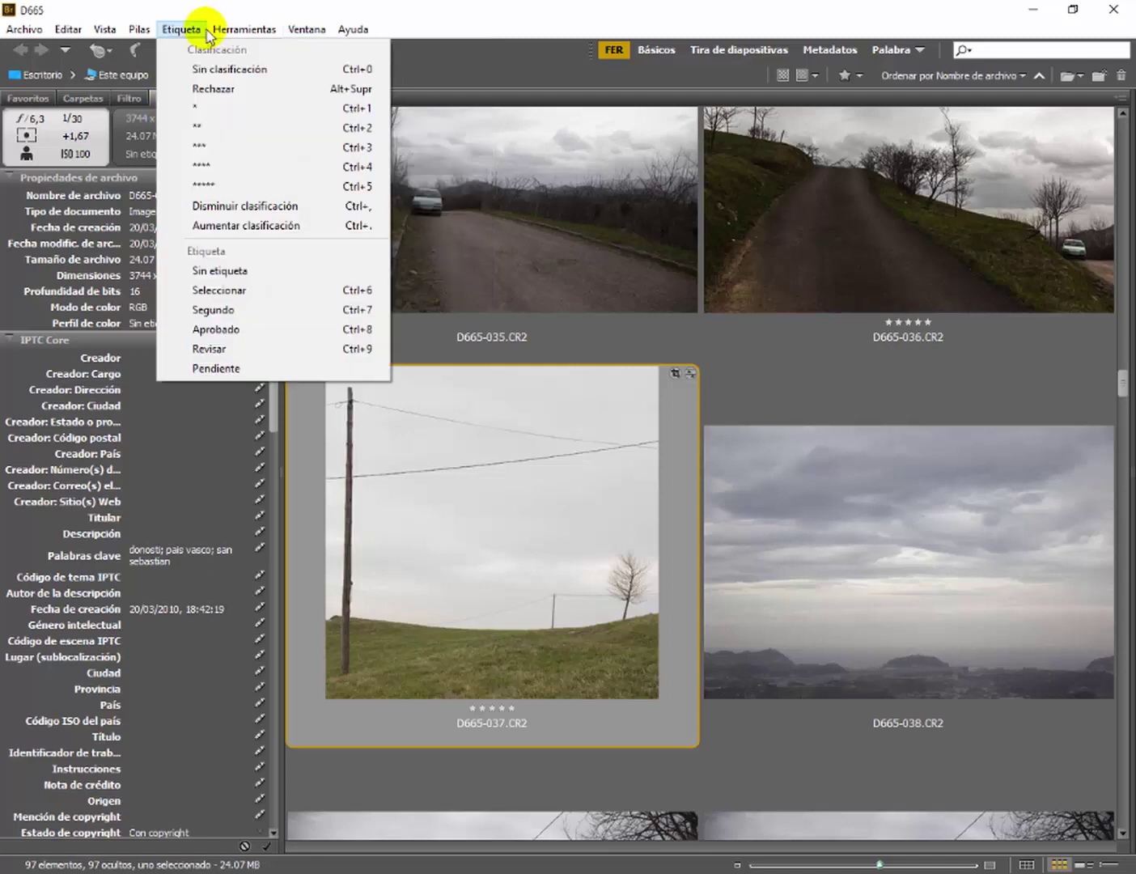
{"action": "mouse_move", "coordinate": [244, 30]}
{"action": "left_click", "coordinate": [176, 97]}
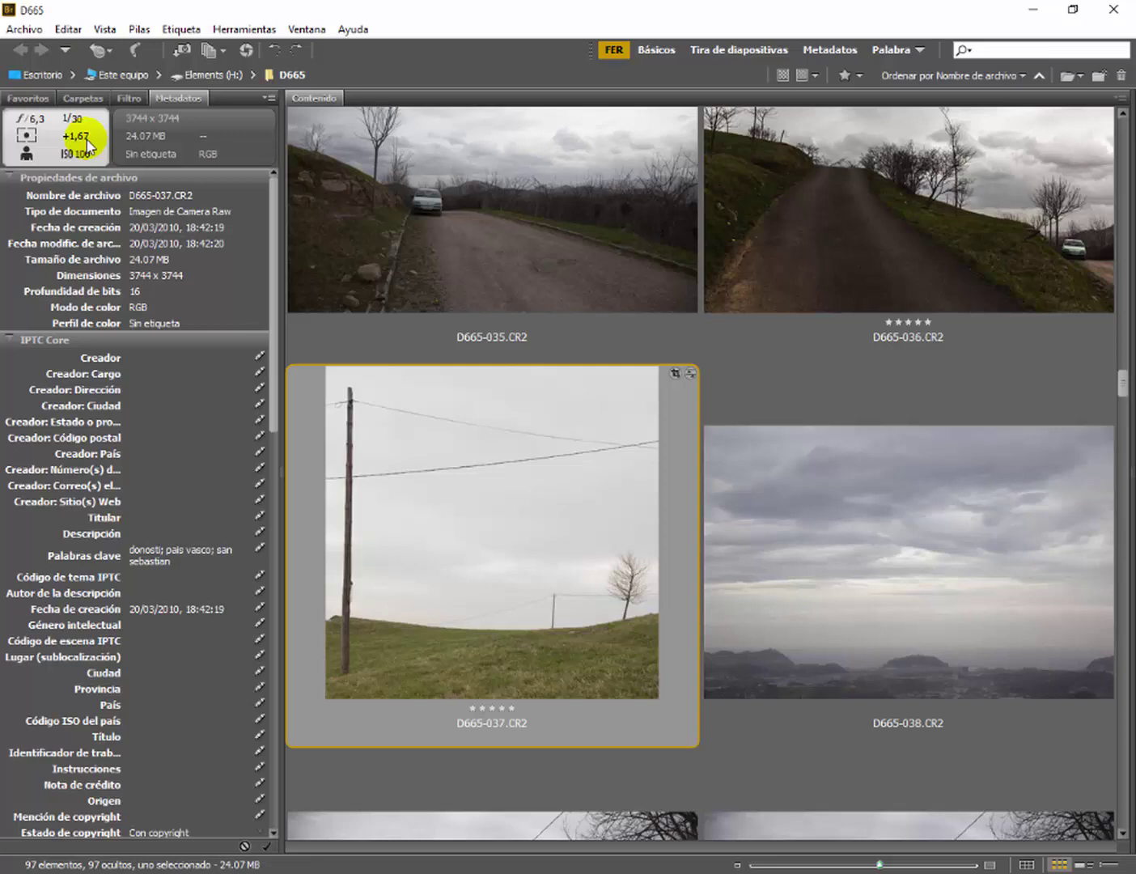
- Reopen D665-037.CR2 in Camera Raw and set the exposure (Exposición) to -1,67
{"action": "double_click", "coordinate": [483, 534]}
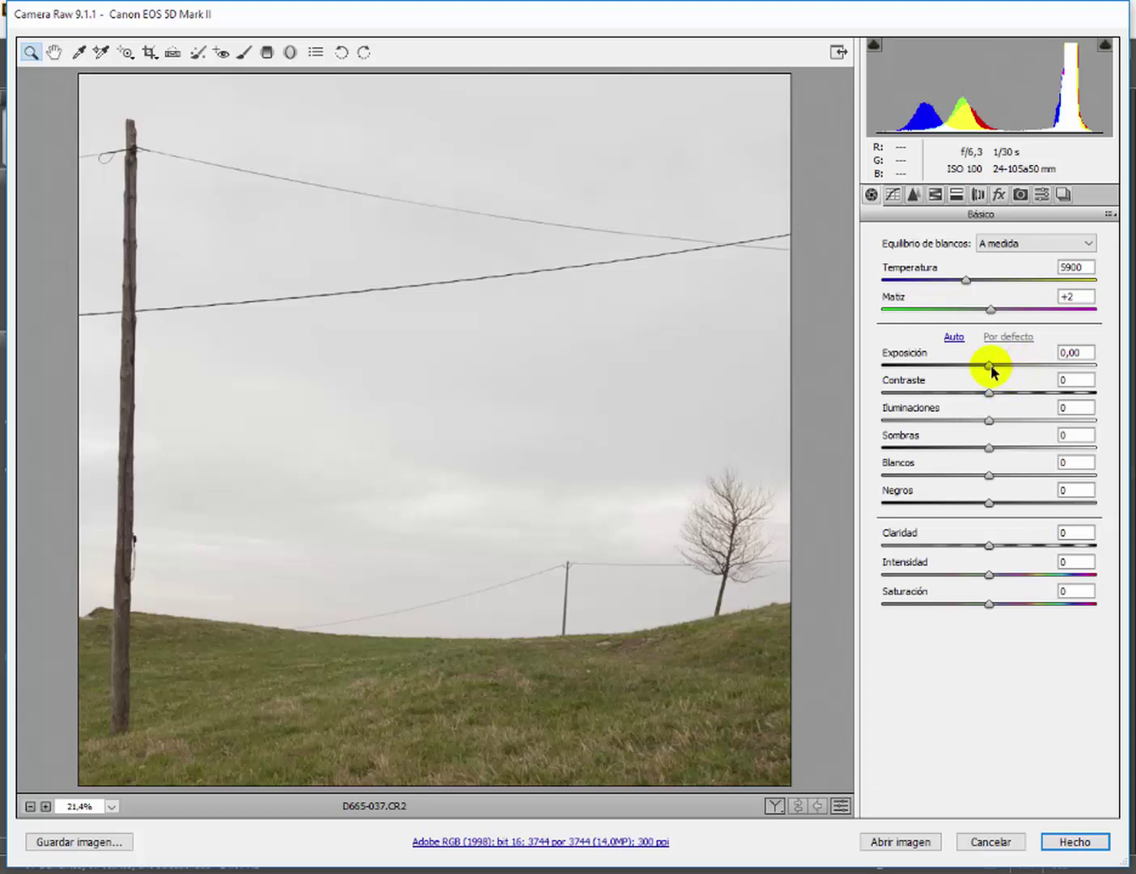
{"action": "left_click_drag", "start_coordinate": [989, 366], "coordinate": [960, 368]}
{"action": "left_click", "coordinate": [1070, 352]}
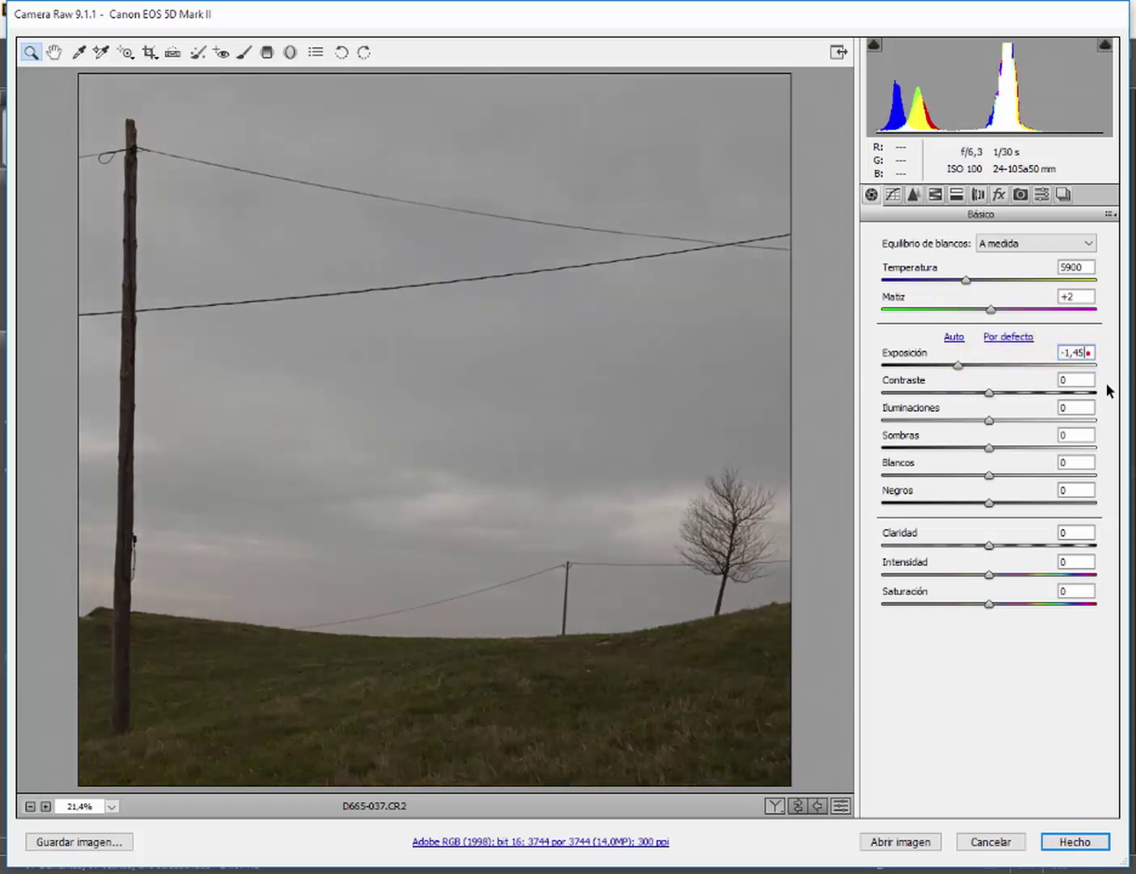
{"action": "key", "text": "BackSpace"}
{"action": "key", "text": "BackSpace"}
{"action": "type", "text": "67"}
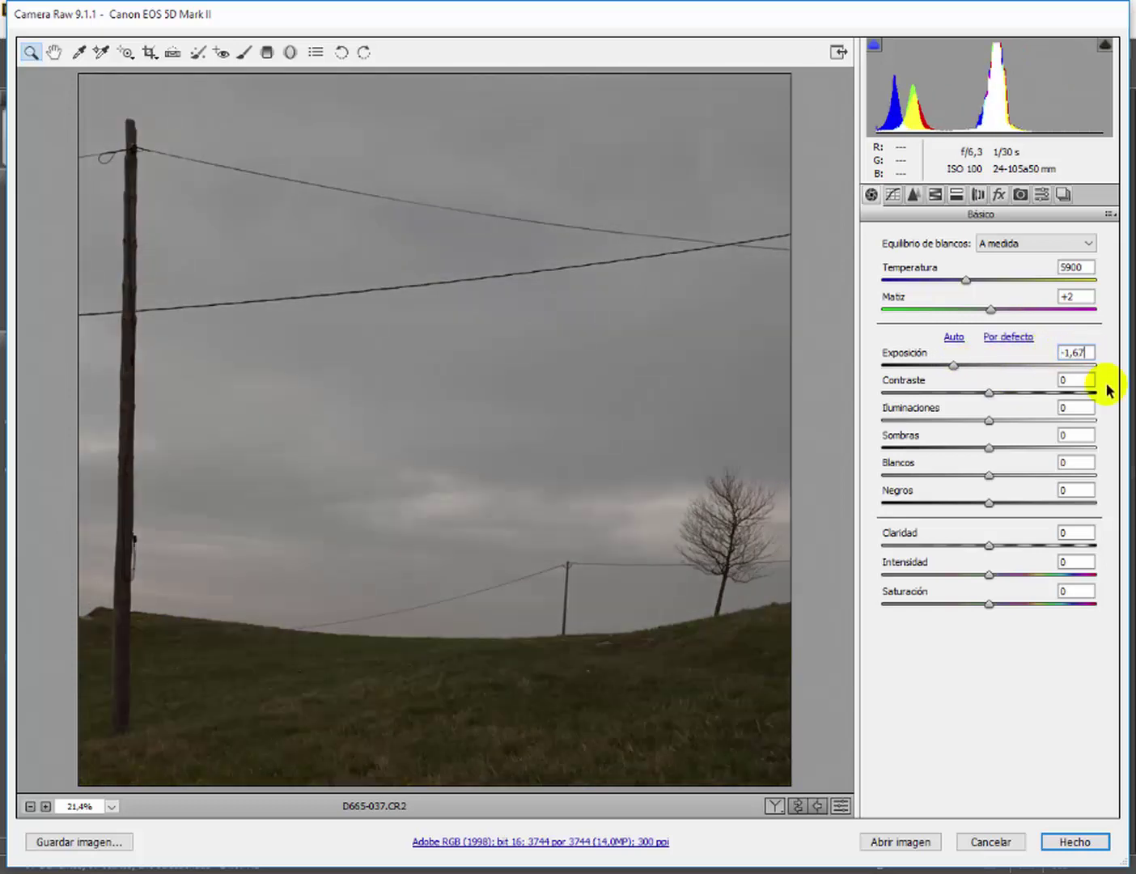
{"action": "key", "text": "Return"}
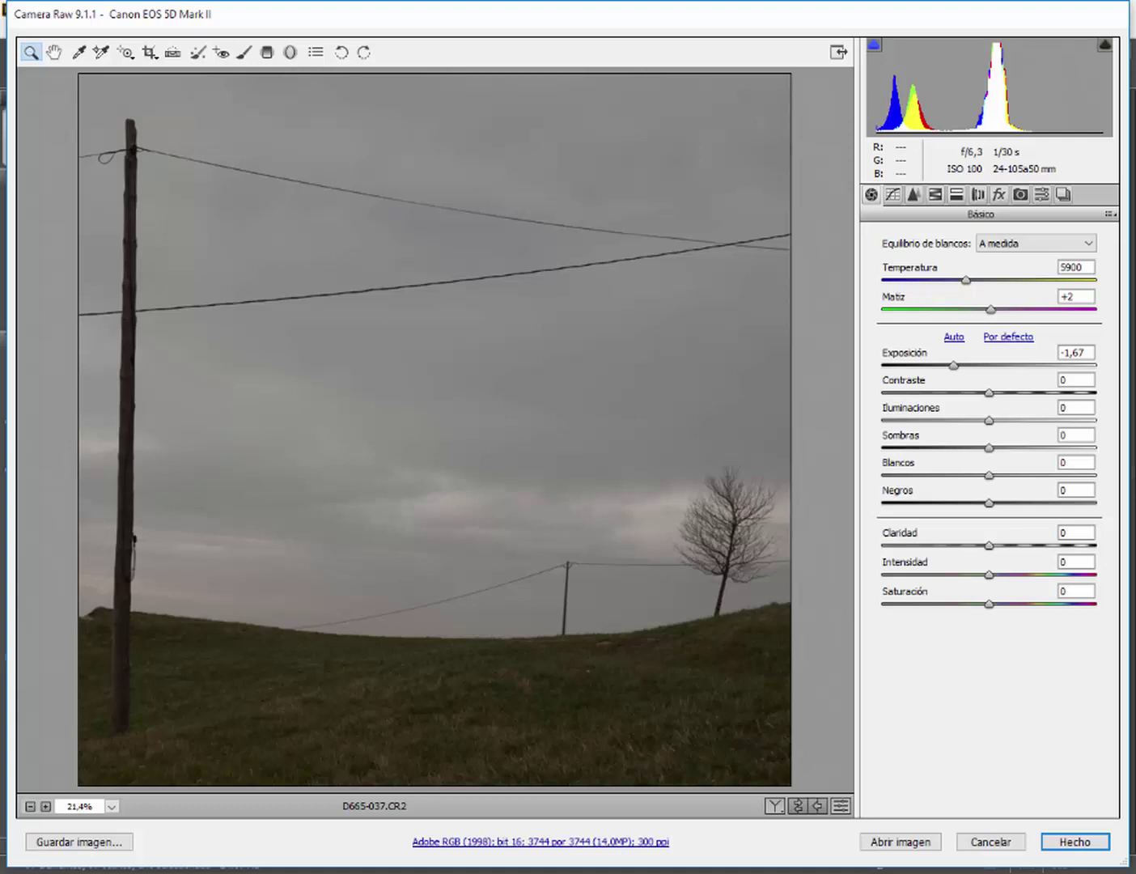
- Try a slightly lower contrast (Contraste) and reset it to its default
{"action": "left_click", "coordinate": [1068, 385]}
{"action": "left_click_drag", "start_coordinate": [990, 392], "coordinate": [980, 393]}
{"action": "double_click", "coordinate": [982, 394]}
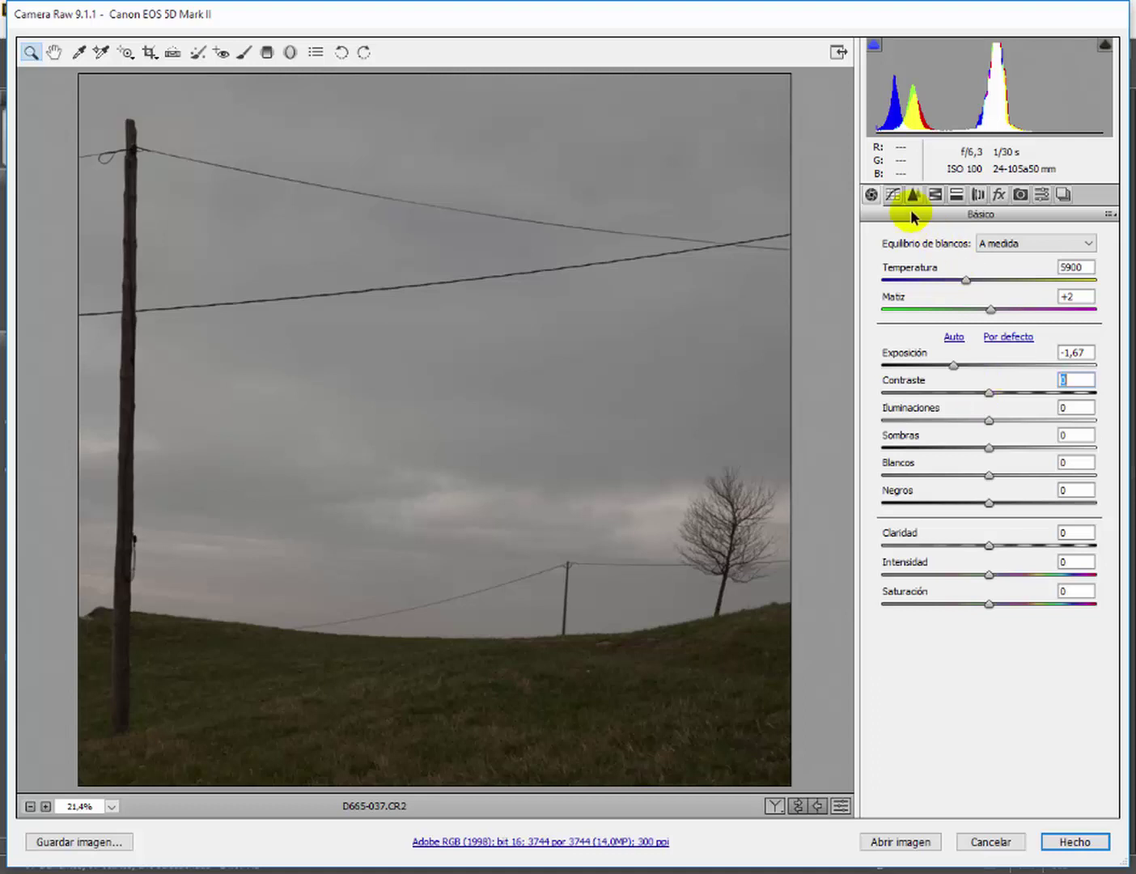
- Apply the Contraste medio preset to the RGB point tone curve
{"action": "left_click", "coordinate": [892, 195]}
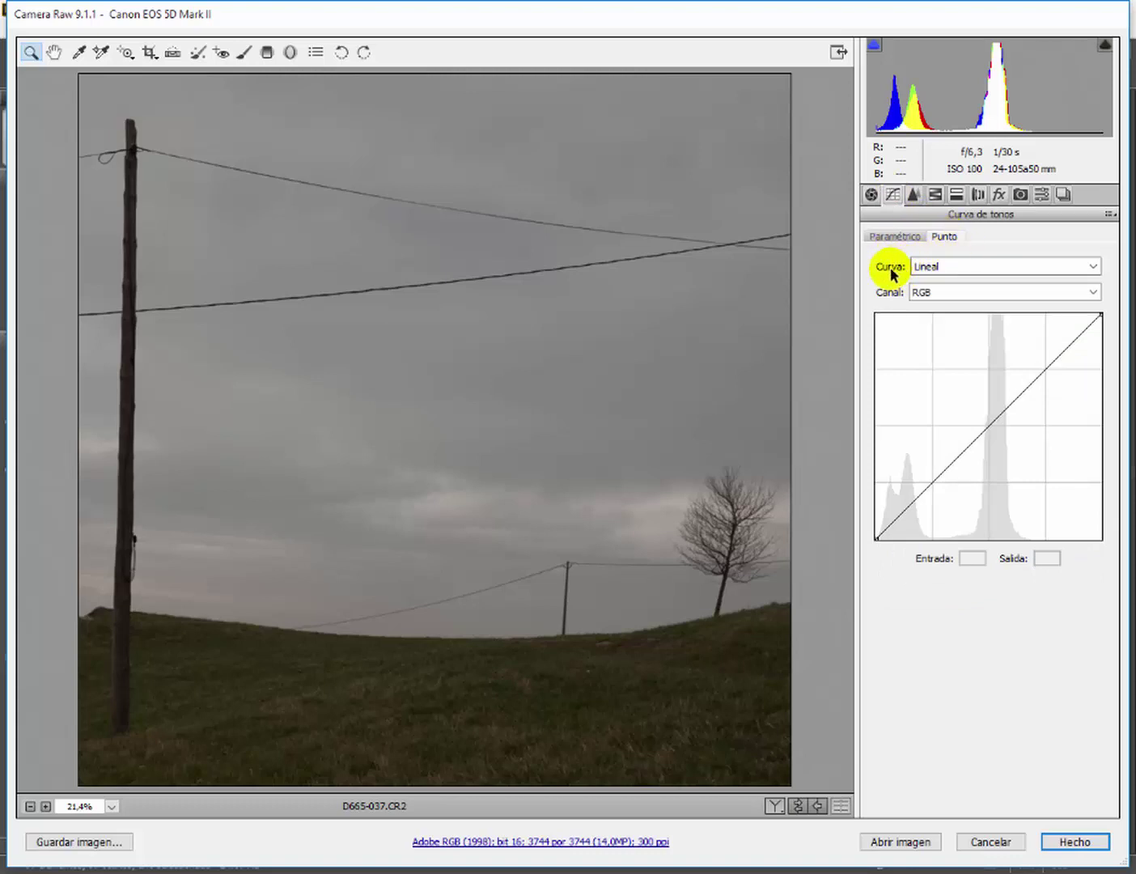
{"action": "left_click", "coordinate": [943, 270]}
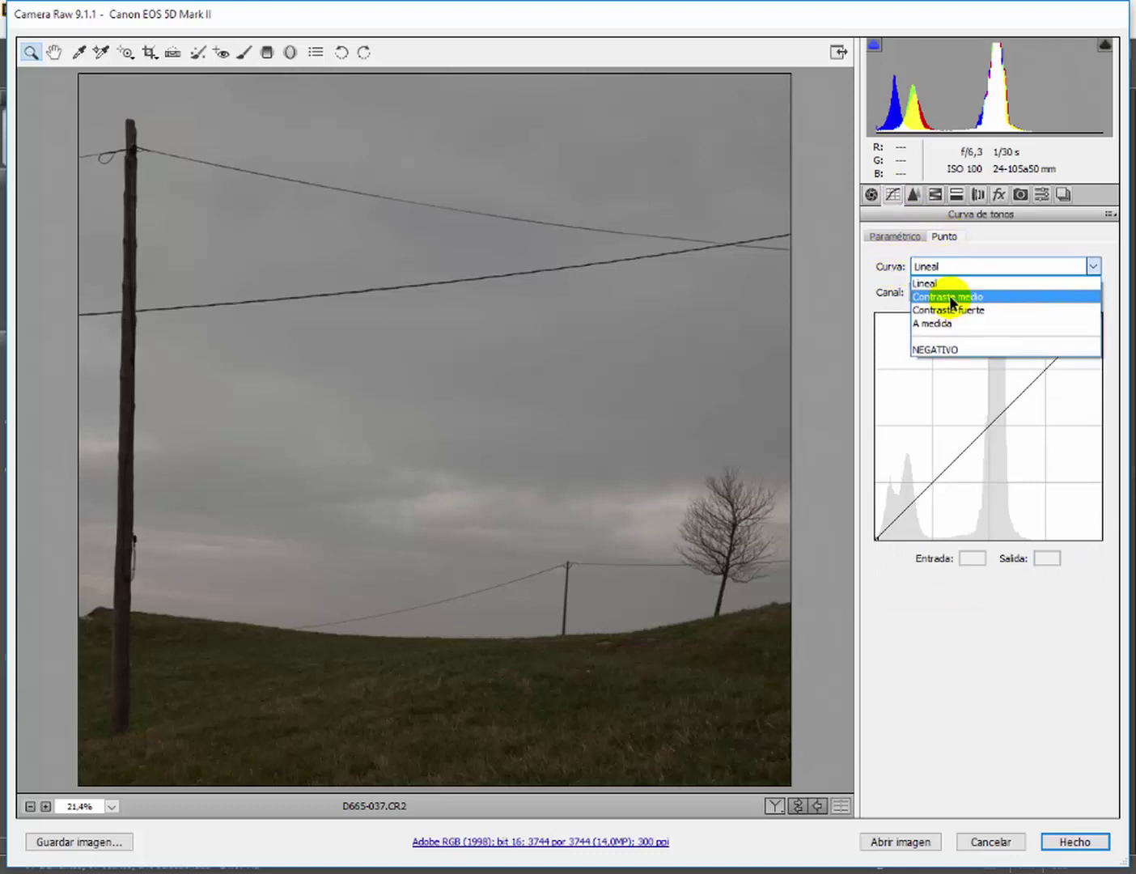
{"action": "left_click", "coordinate": [951, 297]}
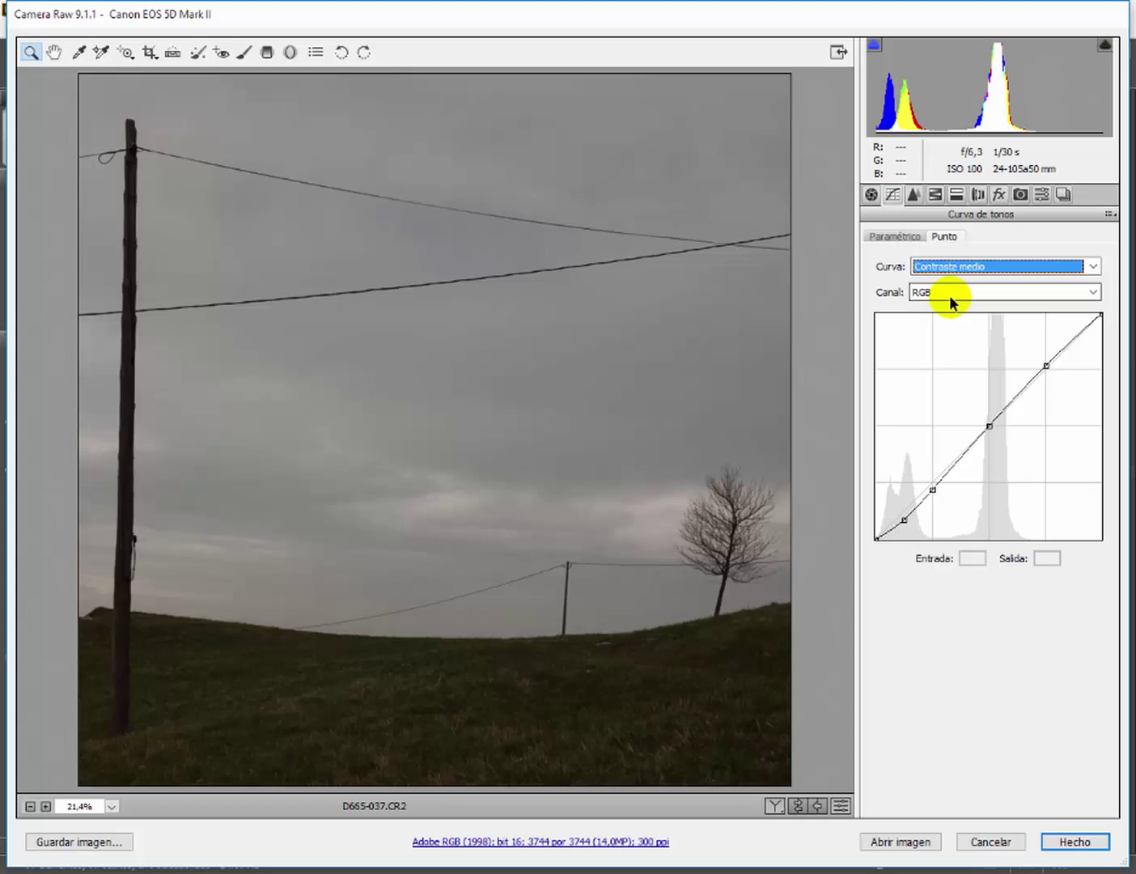
- Raise the whites (Blancos) to +75 using the clipping preview, and lower the highlights (Iluminaciones) to -100
{"action": "left_click", "coordinate": [871, 194]}
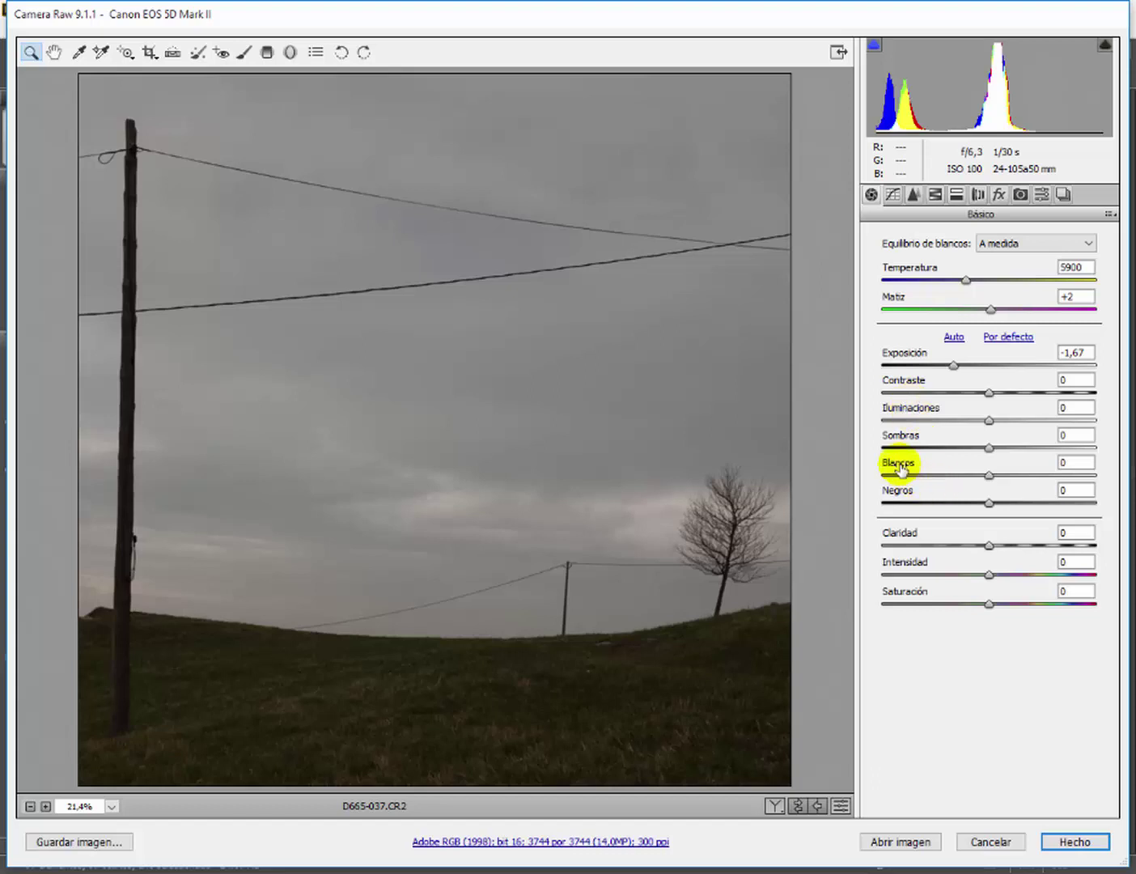
{"action": "left_click", "coordinate": [988, 476]}
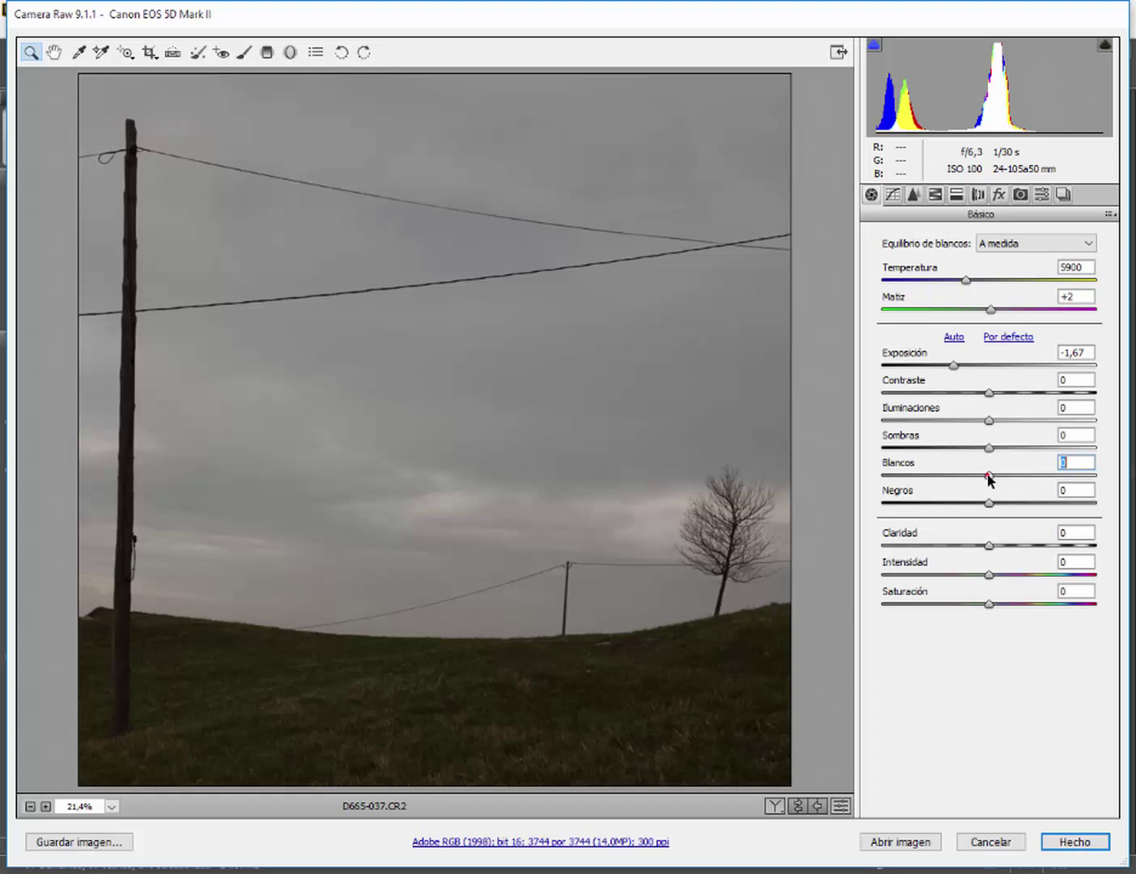
{"action": "left_click", "coordinate": [988, 477], "text": "alt"}
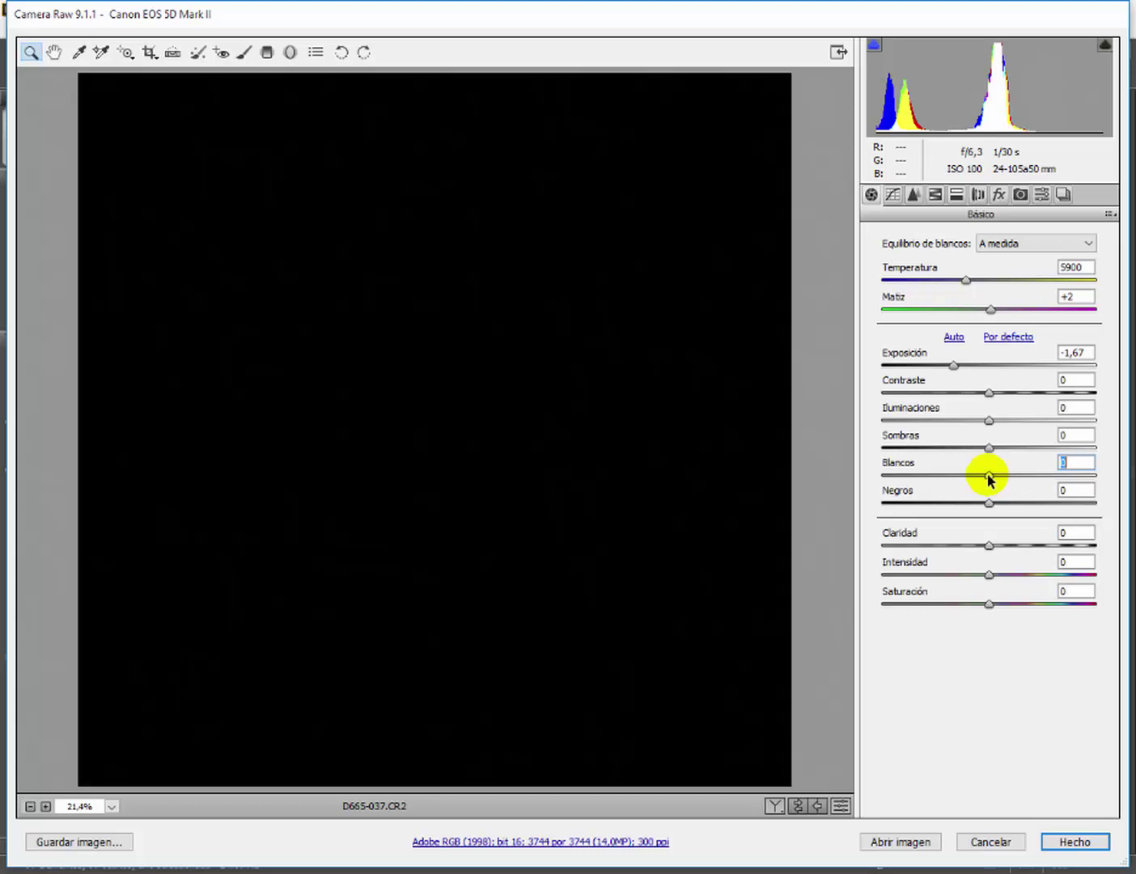
{"action": "left_click_drag", "start_coordinate": [988, 479], "coordinate": [1067, 477]}
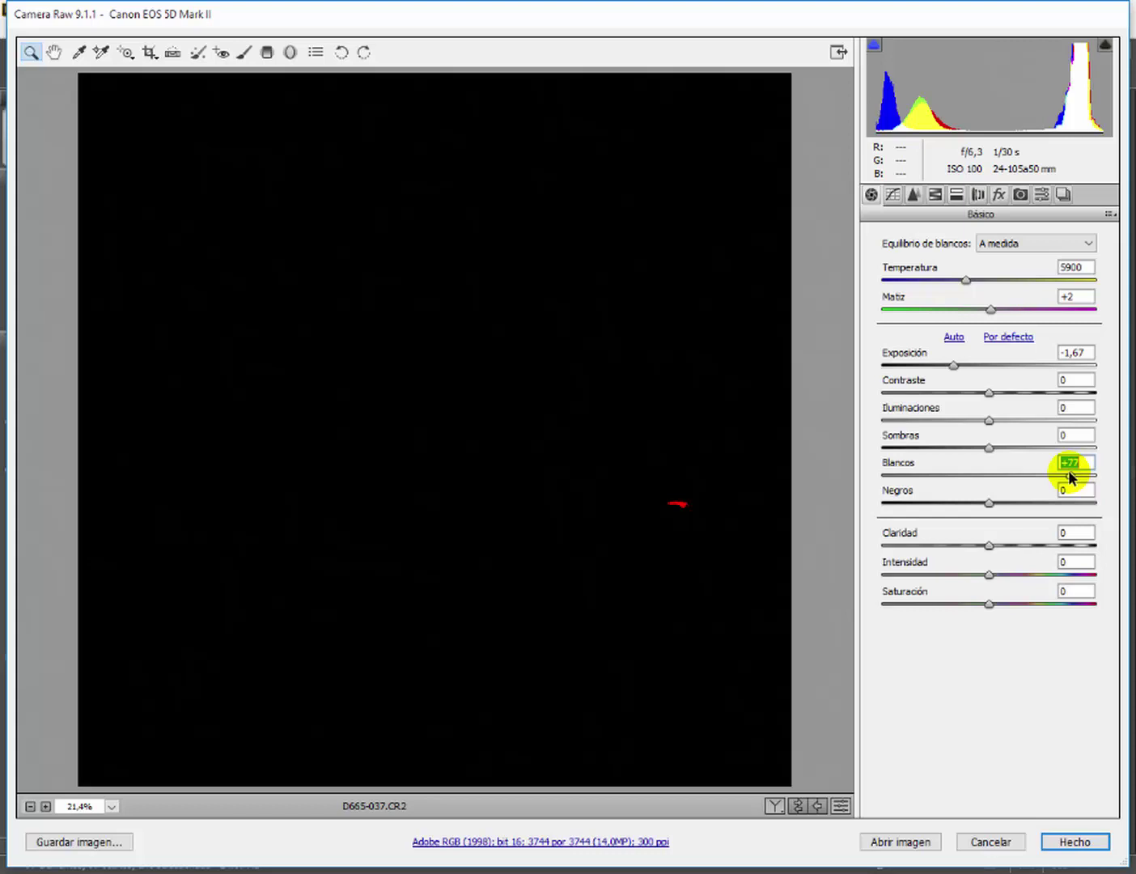
{"action": "left_click_drag", "start_coordinate": [1068, 471], "coordinate": [1072, 474]}
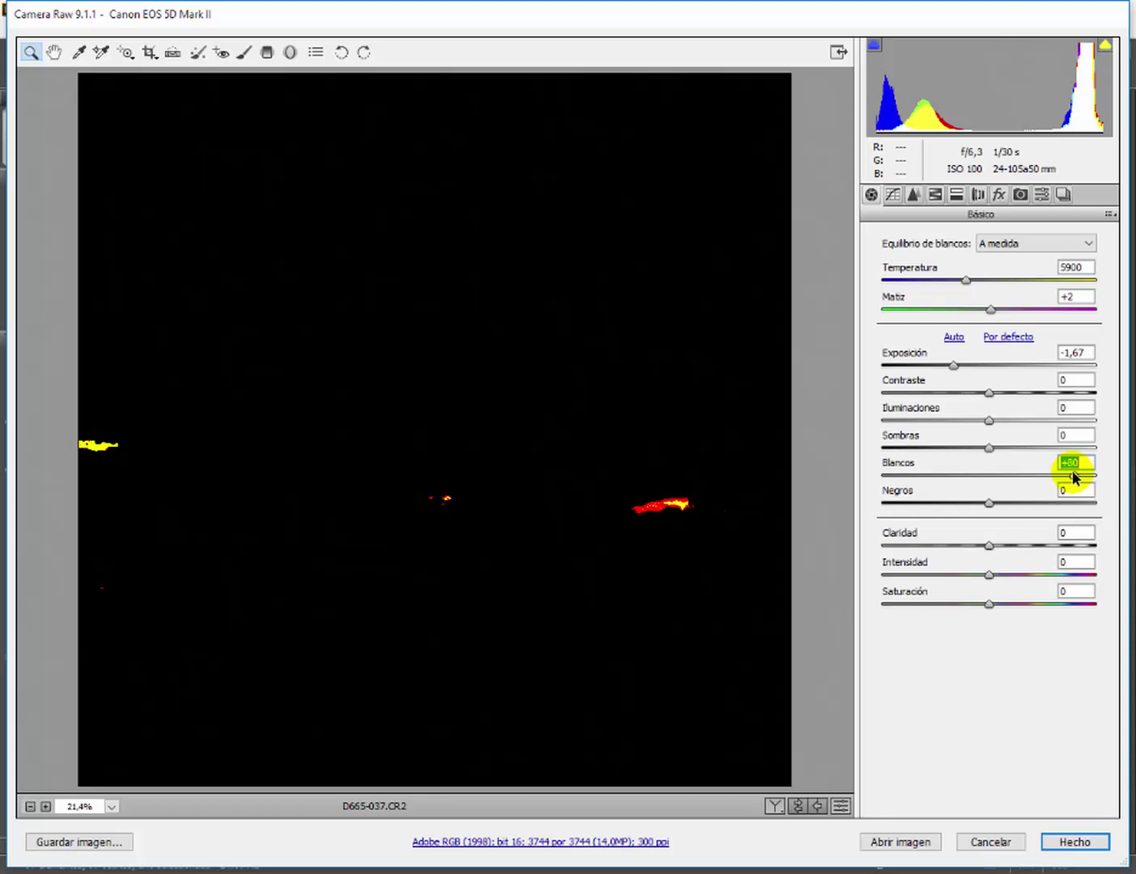
{"action": "left_click_drag", "start_coordinate": [1072, 470], "coordinate": [1072, 470]}
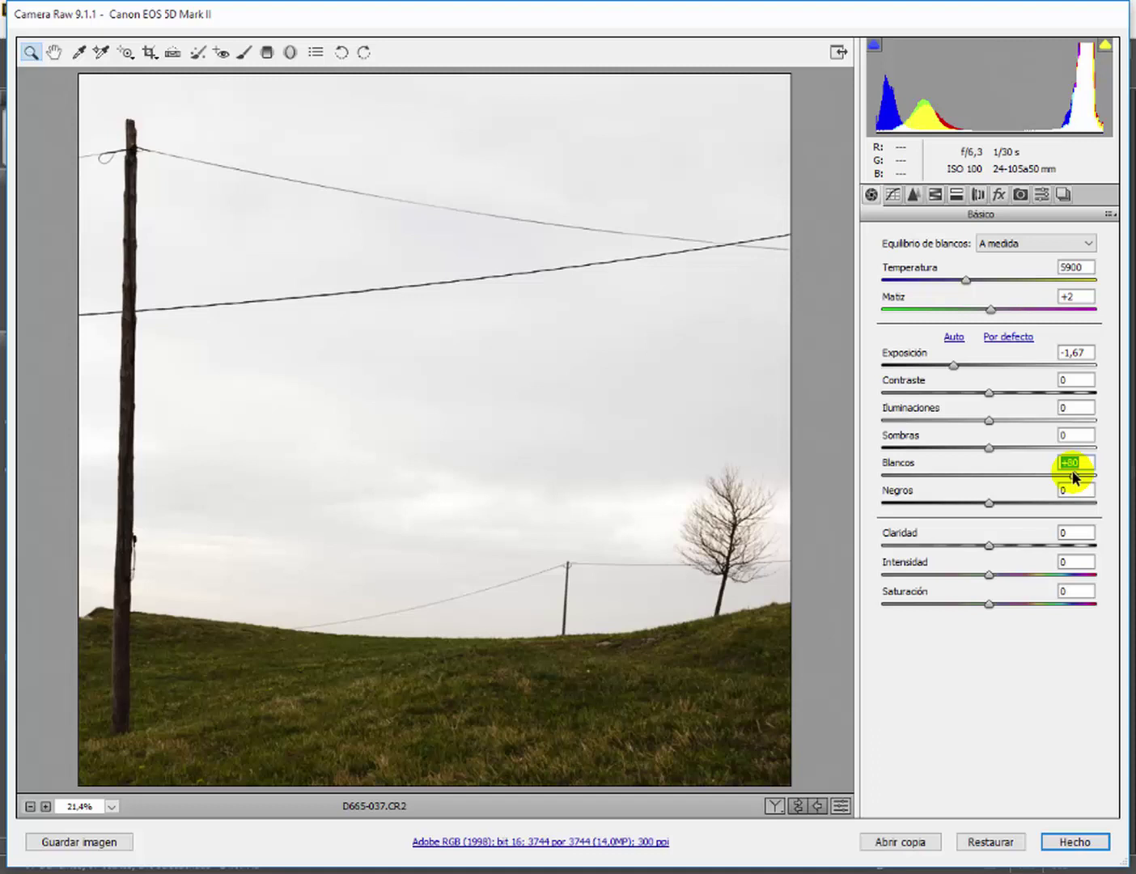
{"action": "left_click_drag", "start_coordinate": [1072, 470], "coordinate": [1068, 476]}
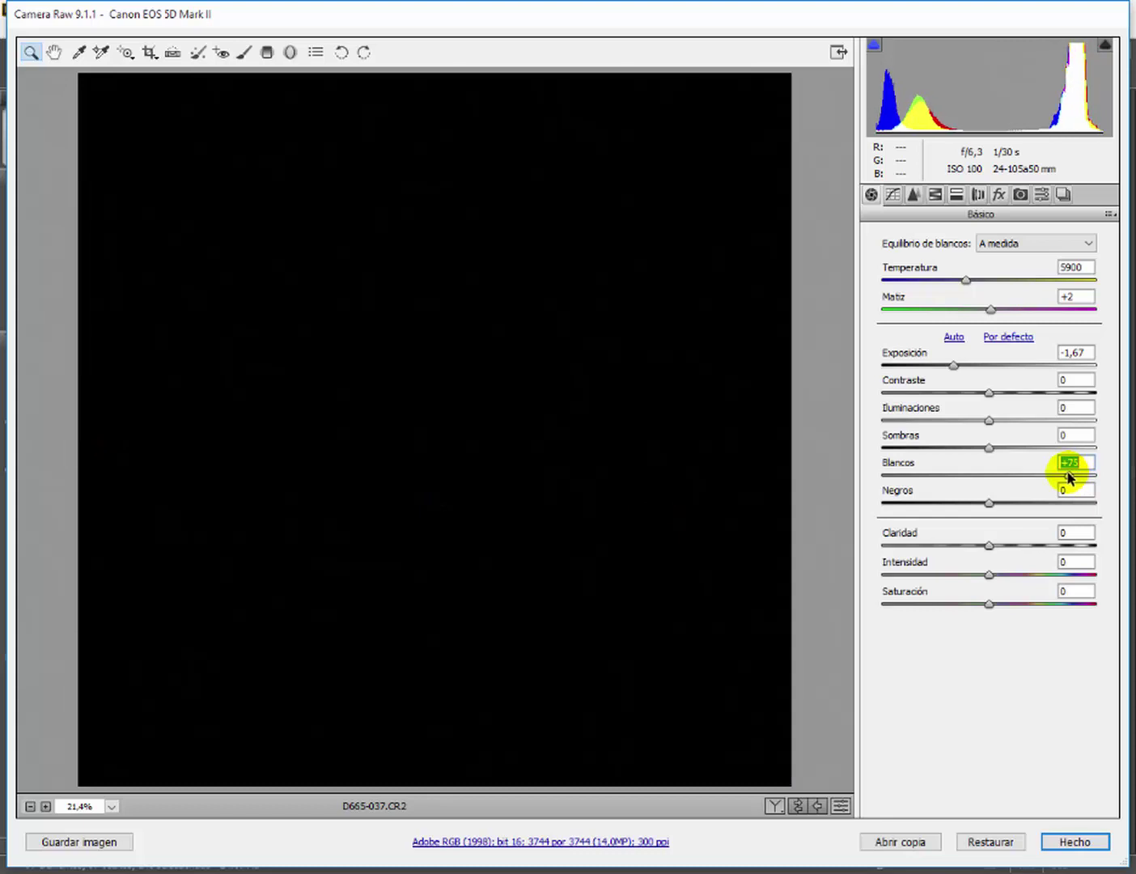
{"action": "left_click_drag", "start_coordinate": [1068, 478], "coordinate": [1069, 478]}
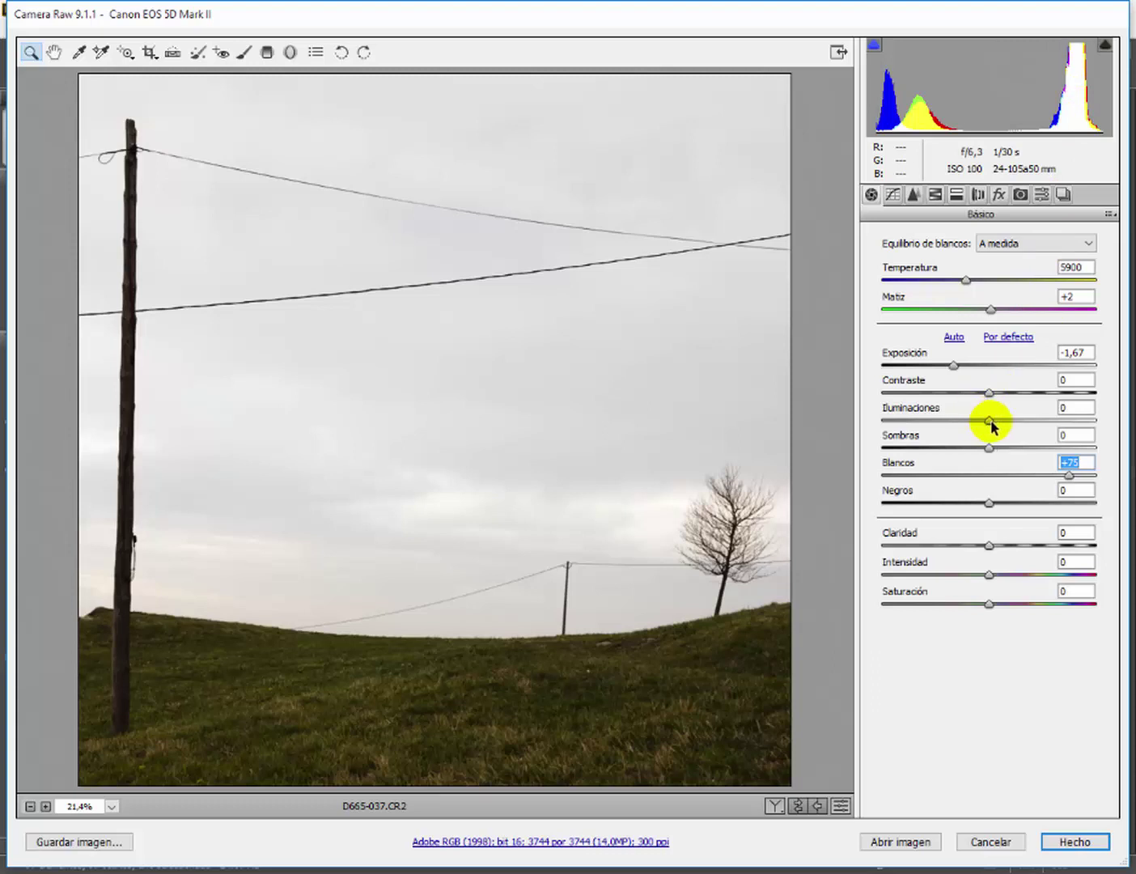
{"action": "left_click_drag", "start_coordinate": [989, 420], "coordinate": [847, 429]}
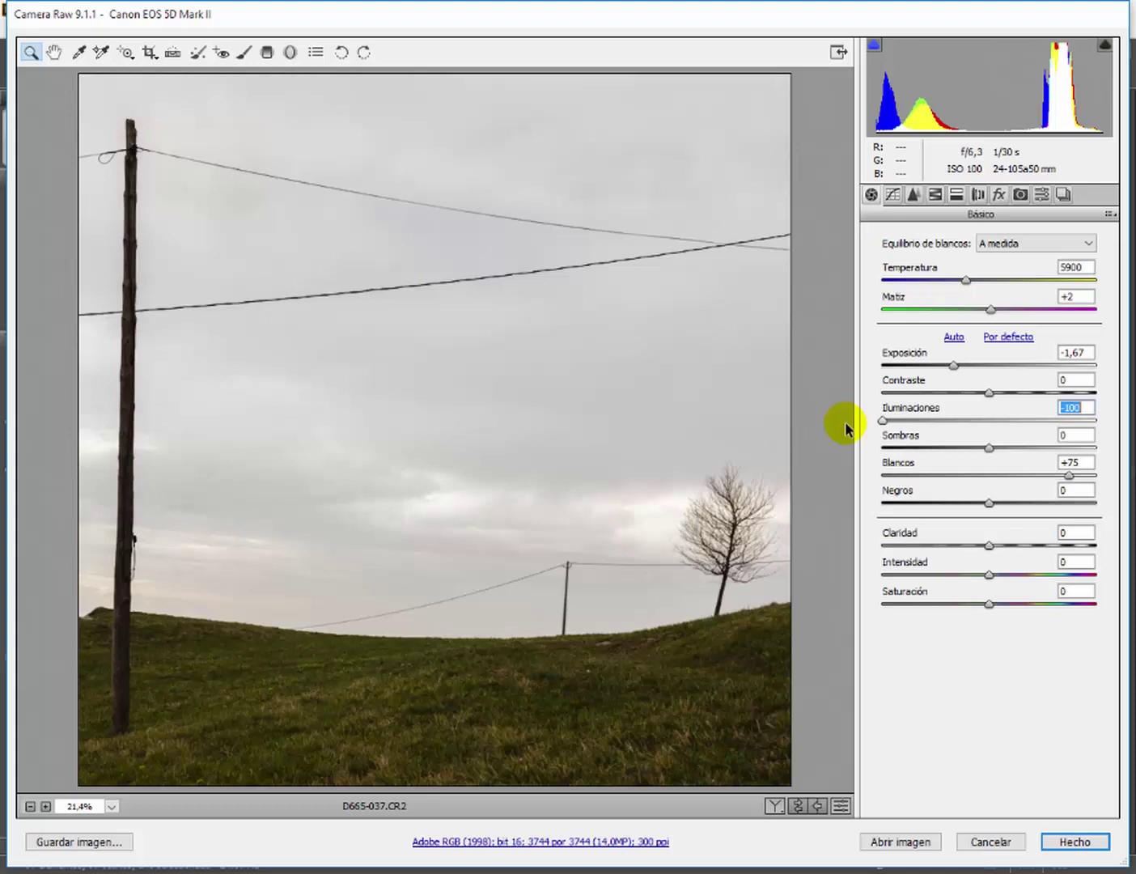
- In the parametric tone curve, try the highlights (Iluminaciones), reset them to 0, and lower the lights (Claros) to -68
{"action": "key", "text": "ctrl+alt+2"}
{"action": "left_click_drag", "start_coordinate": [966, 520], "coordinate": [992, 522]}
{"action": "double_click", "coordinate": [986, 518]}
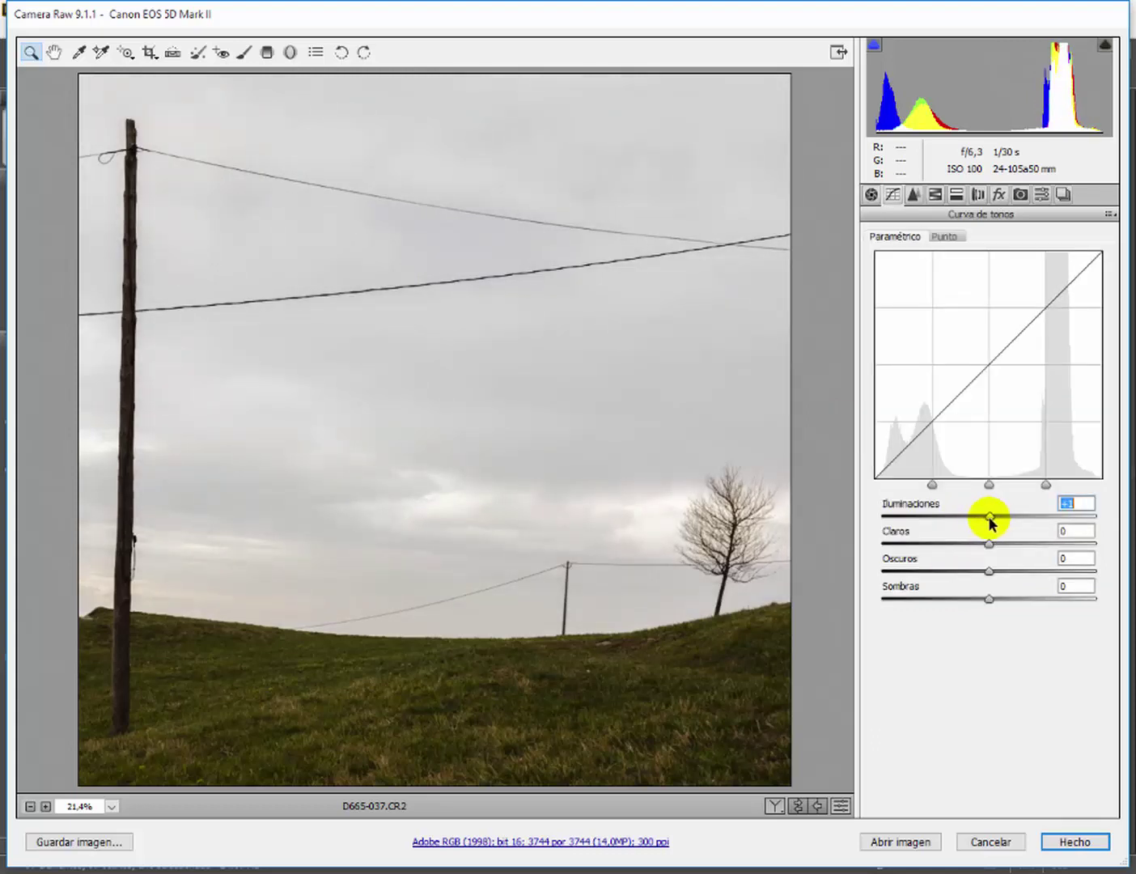
{"action": "left_click_drag", "start_coordinate": [988, 542], "coordinate": [918, 543]}
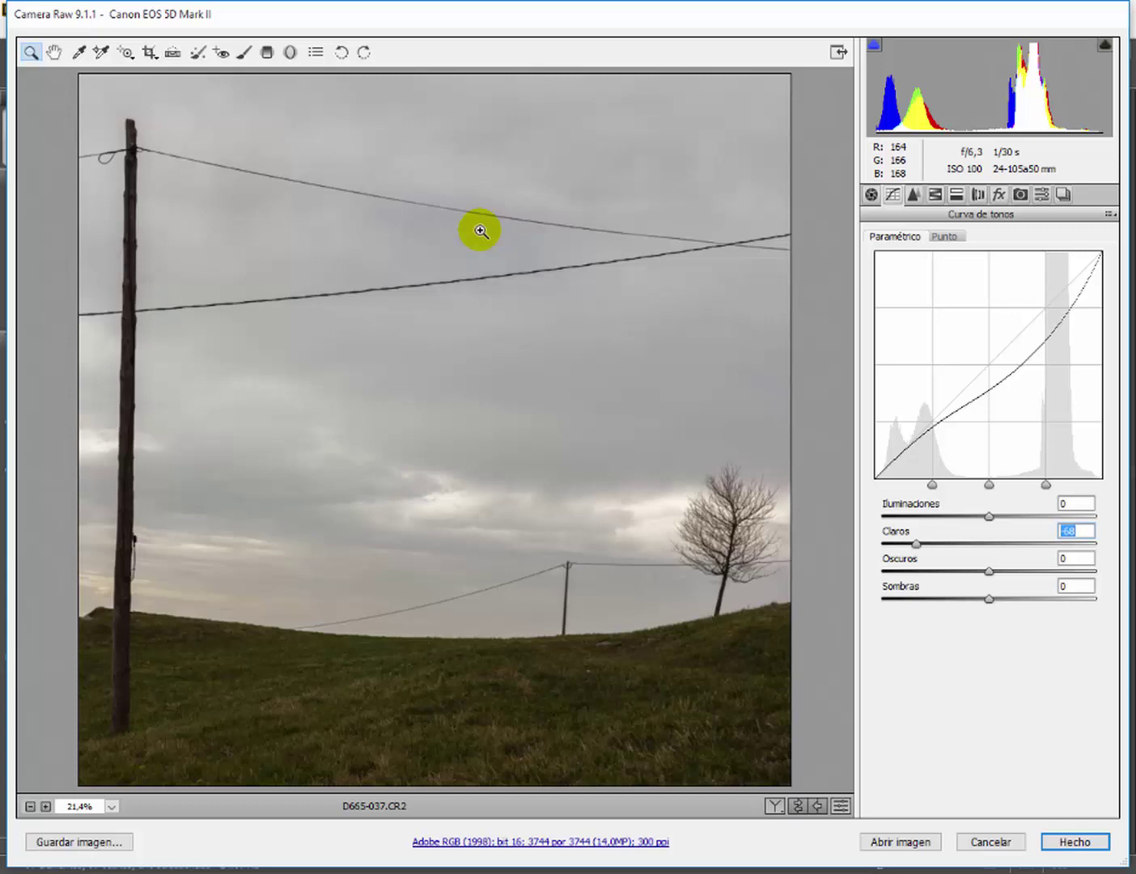
- In the basic adjustments, raise the blacks (Negros) to +15 using the clipping preview, and the shadows (Sombras) to +40
{"action": "left_click", "coordinate": [871, 194]}
{"action": "left_click", "coordinate": [873, 194]}
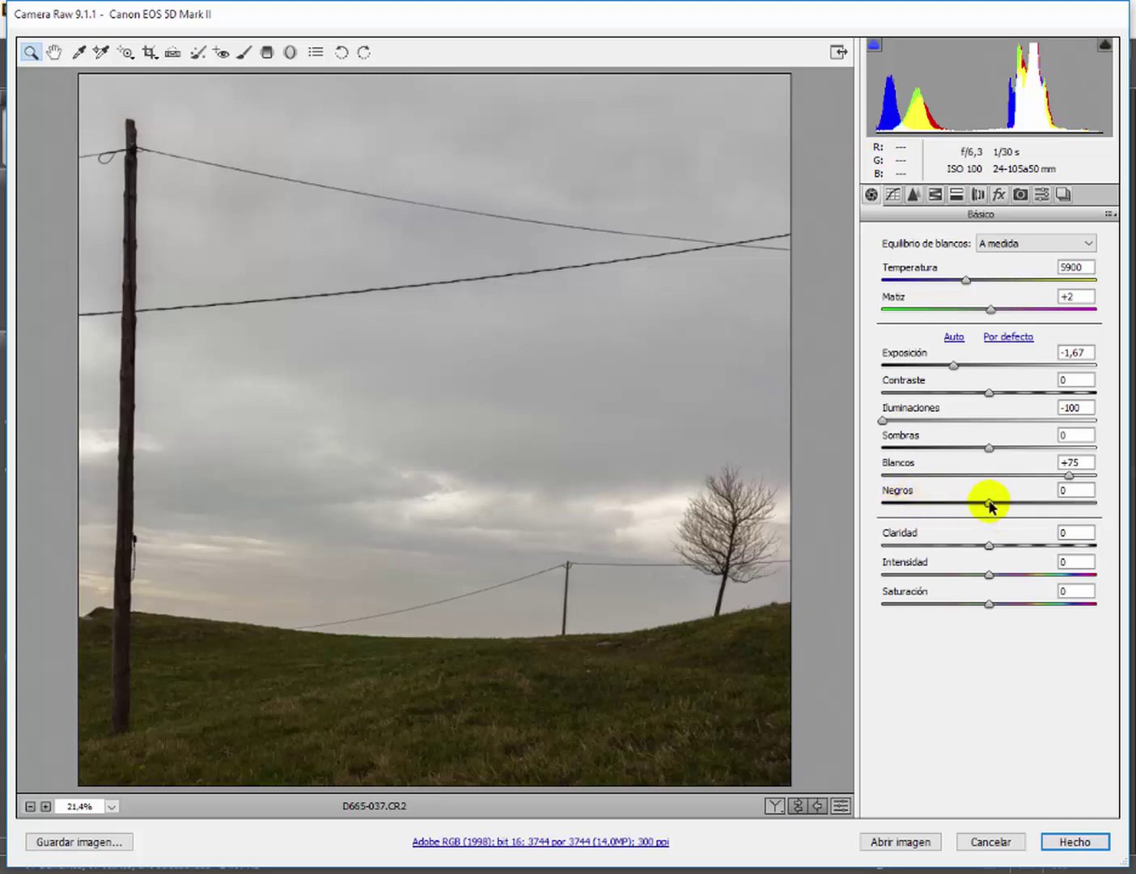
{"action": "key", "text": "alt"}
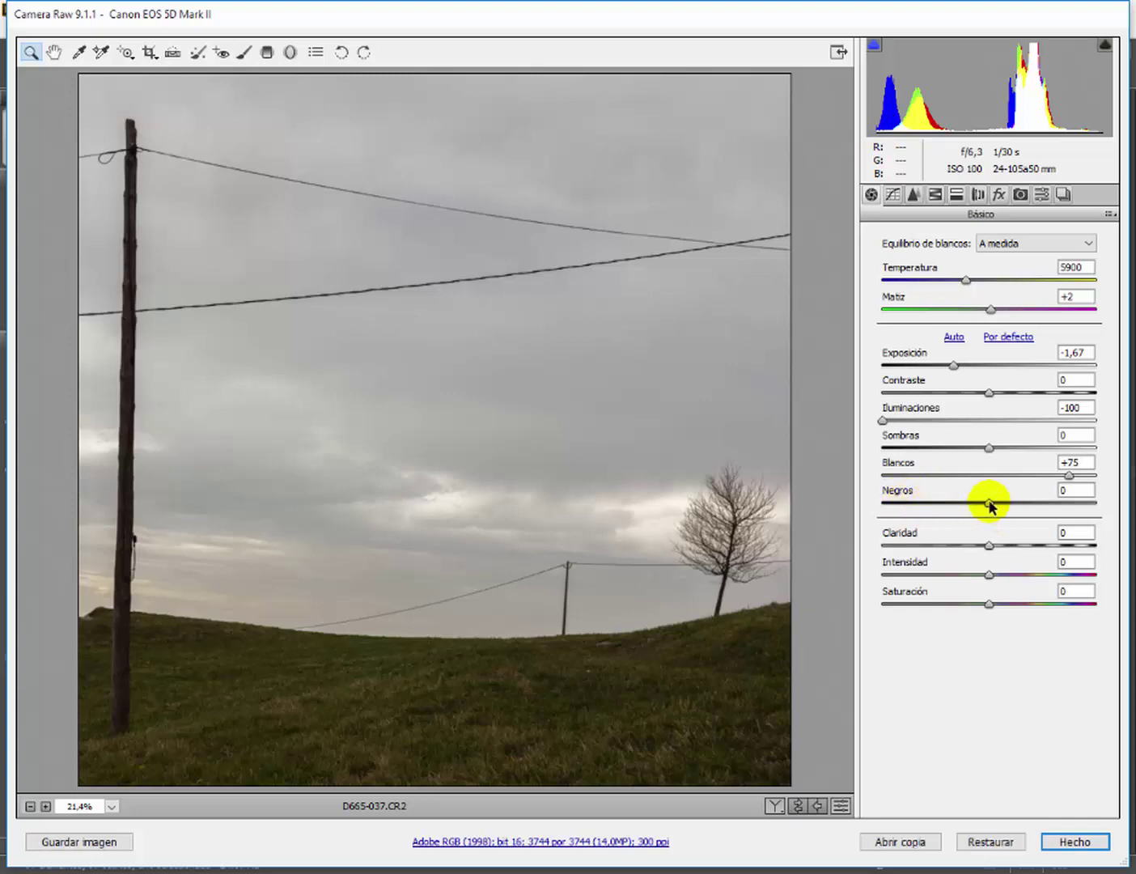
{"action": "left_click", "coordinate": [988, 503], "text": "alt"}
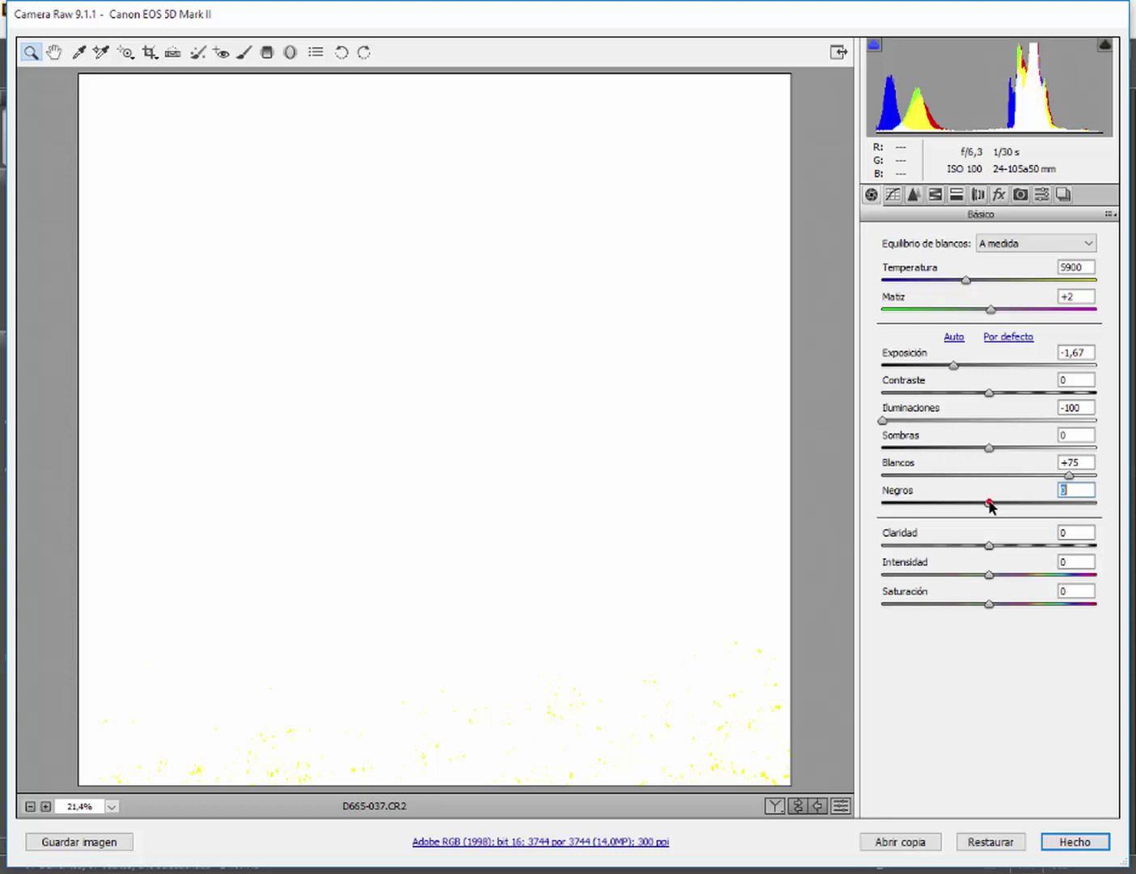
{"action": "mouse_move", "coordinate": [989, 503]}
{"action": "left_mouse_down"}
{"action": "mouse_move", "coordinate": [1001, 505]}
{"action": "mouse_move", "coordinate": [963, 500]}
{"action": "mouse_move", "coordinate": [1006, 502]}
{"action": "left_mouse_up"}
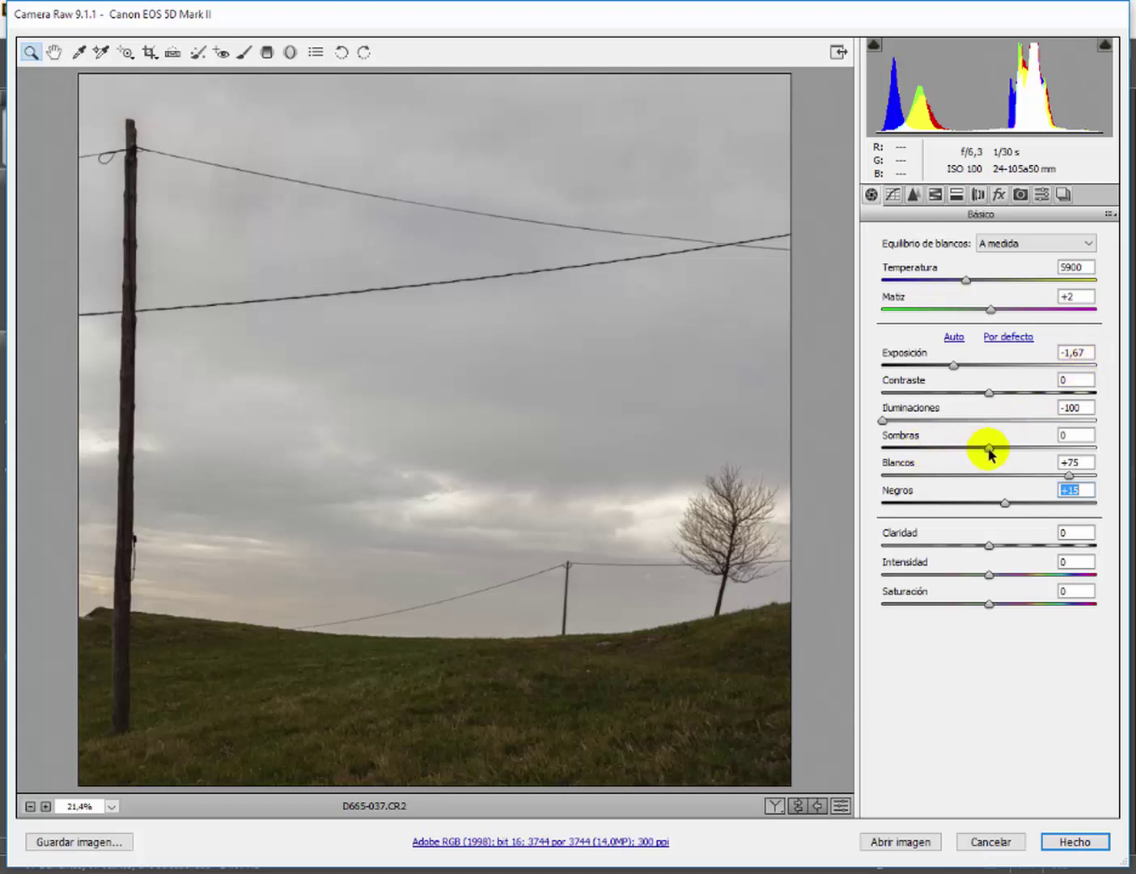
{"action": "left_click_drag", "start_coordinate": [988, 449], "coordinate": [1019, 447]}
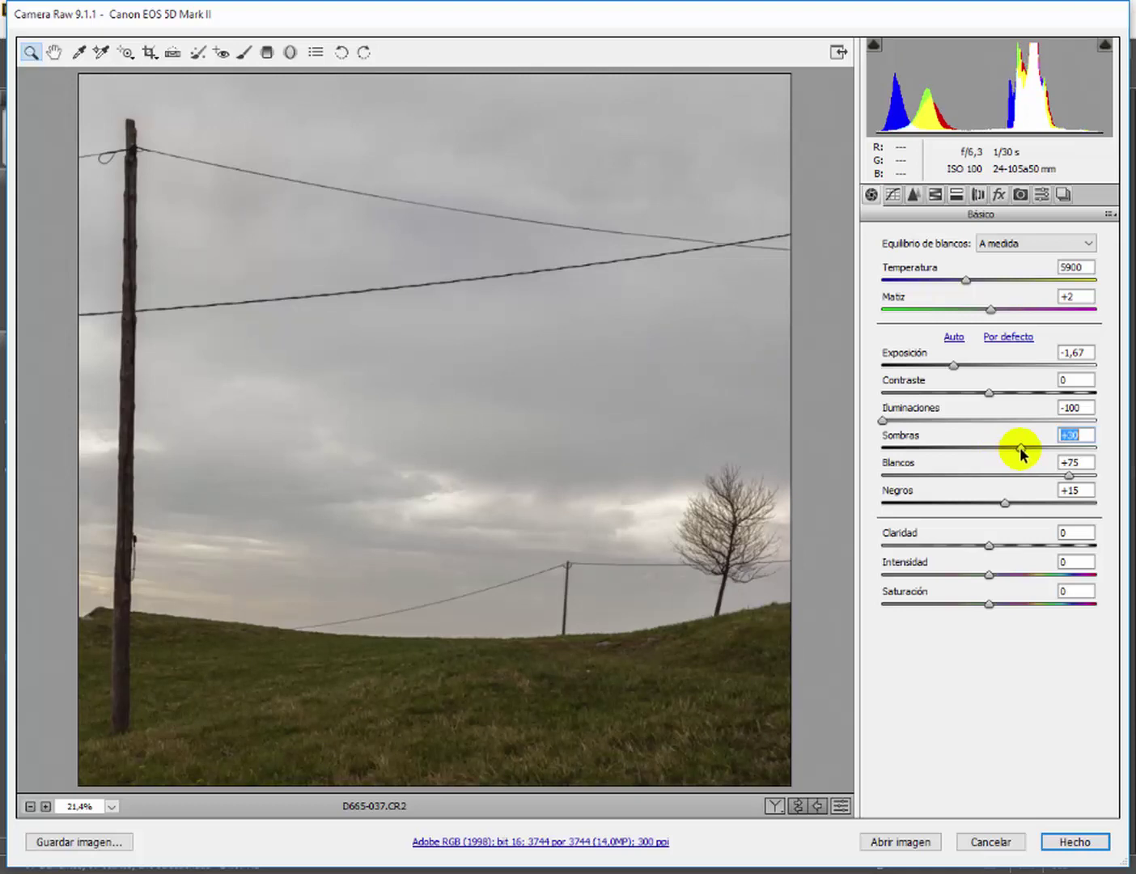
{"action": "left_click_drag", "start_coordinate": [1019, 447], "coordinate": [1035, 442]}
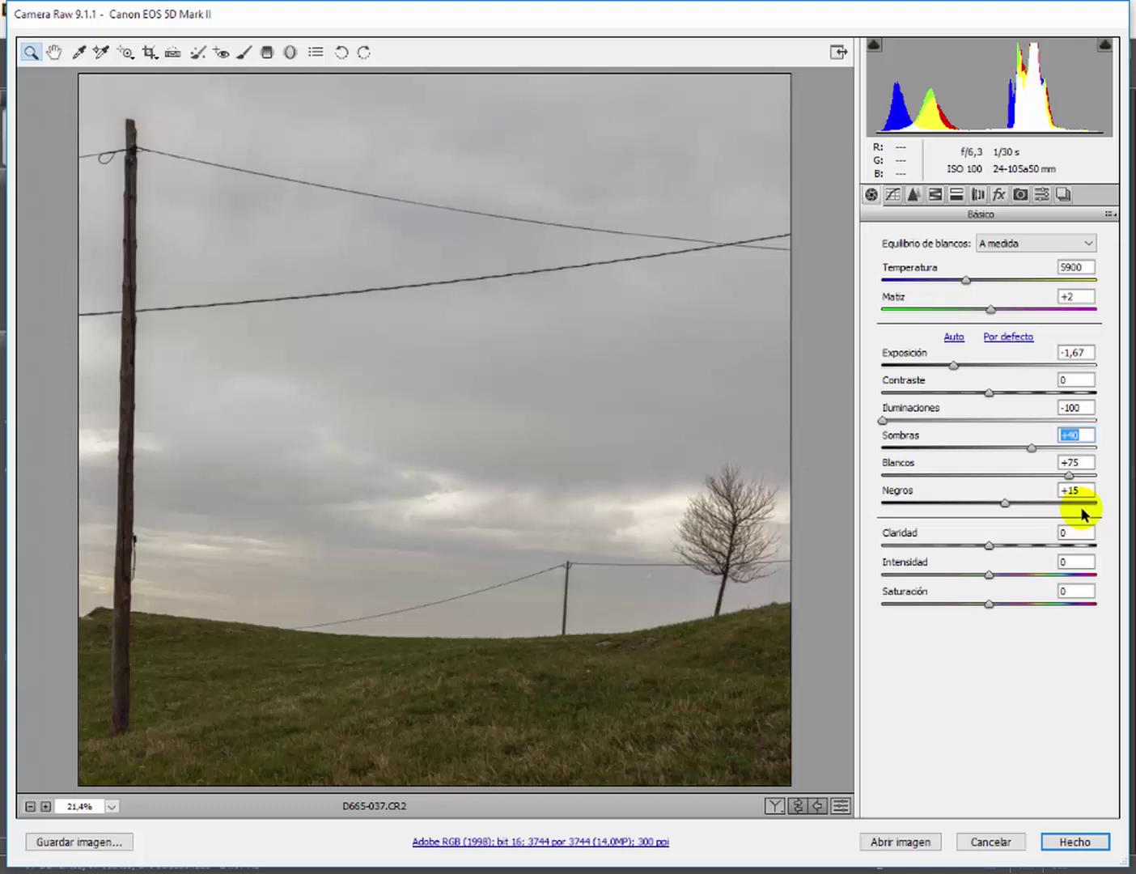
- Try the clarity (Claridad) extremes of +100 and -100, and set it to +30
{"action": "left_click_drag", "start_coordinate": [989, 546], "coordinate": [1126, 557]}
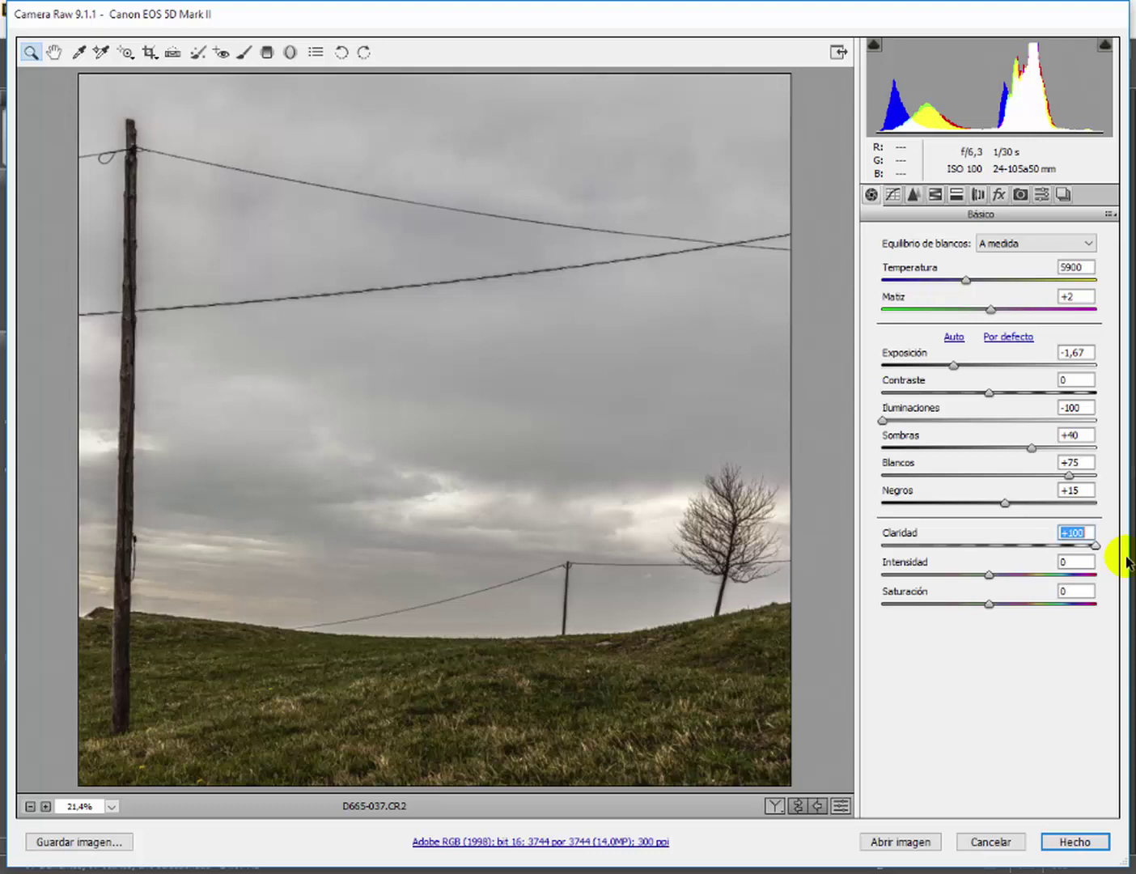
{"action": "left_click_drag", "start_coordinate": [1126, 558], "coordinate": [854, 525]}
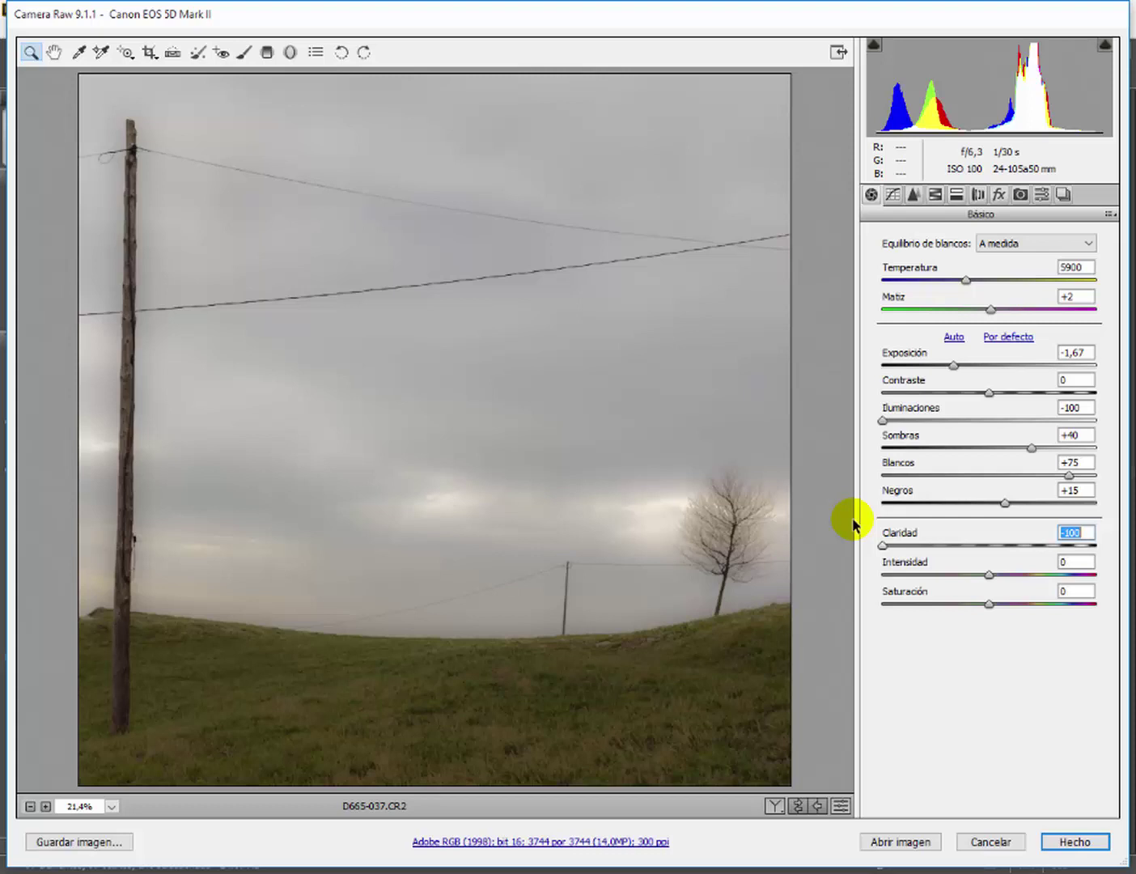
{"action": "left_click_drag", "start_coordinate": [854, 524], "coordinate": [1010, 551]}
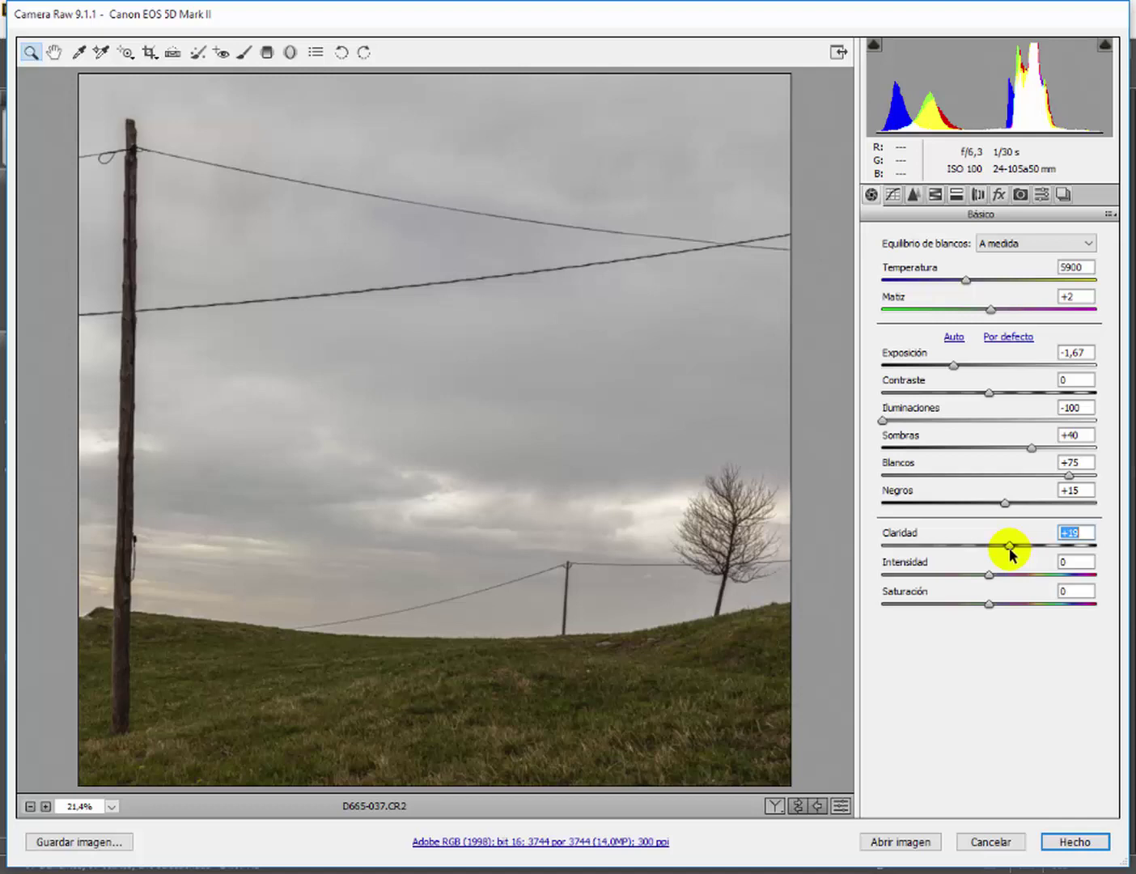
{"action": "mouse_move", "coordinate": [1009, 553]}
{"action": "left_mouse_down"}
{"action": "mouse_move", "coordinate": [1040, 553]}
{"action": "mouse_move", "coordinate": [1007, 557]}
{"action": "mouse_move", "coordinate": [1021, 555]}
{"action": "left_mouse_up"}
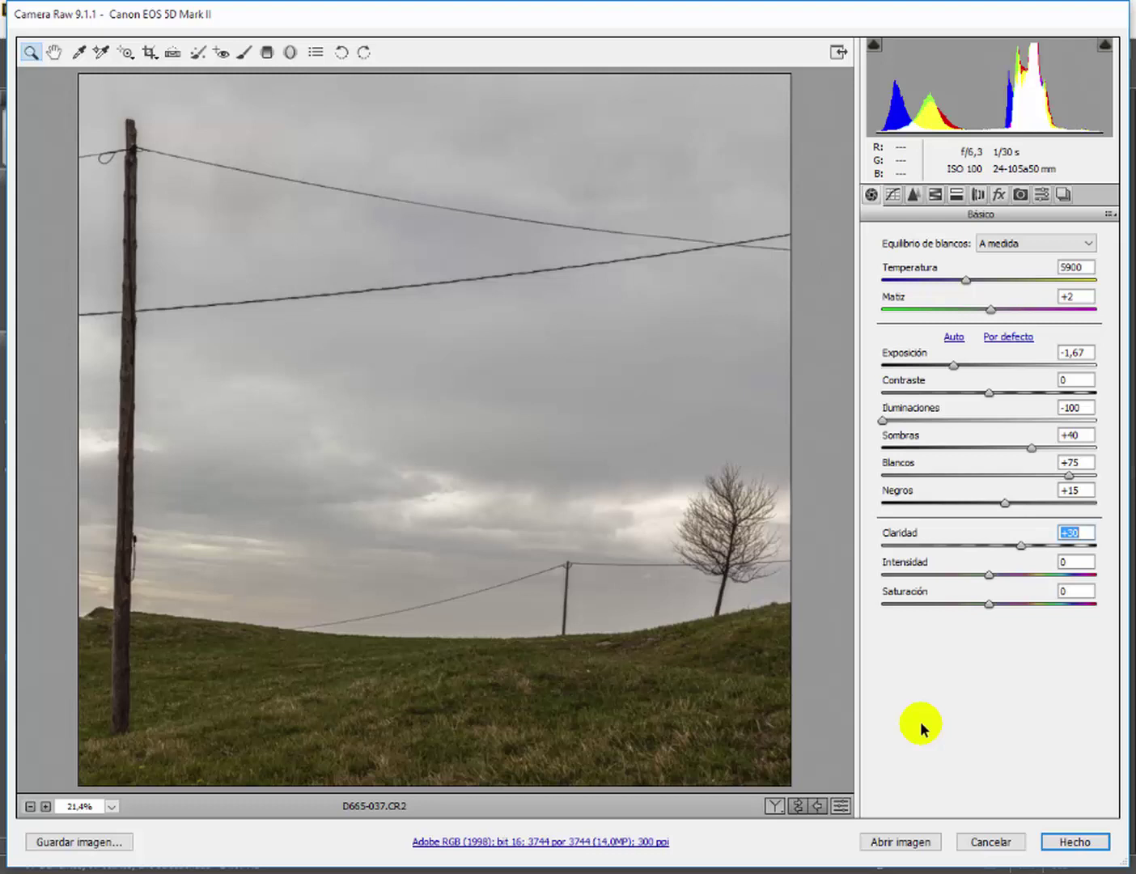
- Compare the original and edited photo through the side-by-side and split before/after views, and return to the single view
{"action": "left_click", "coordinate": [773, 812]}
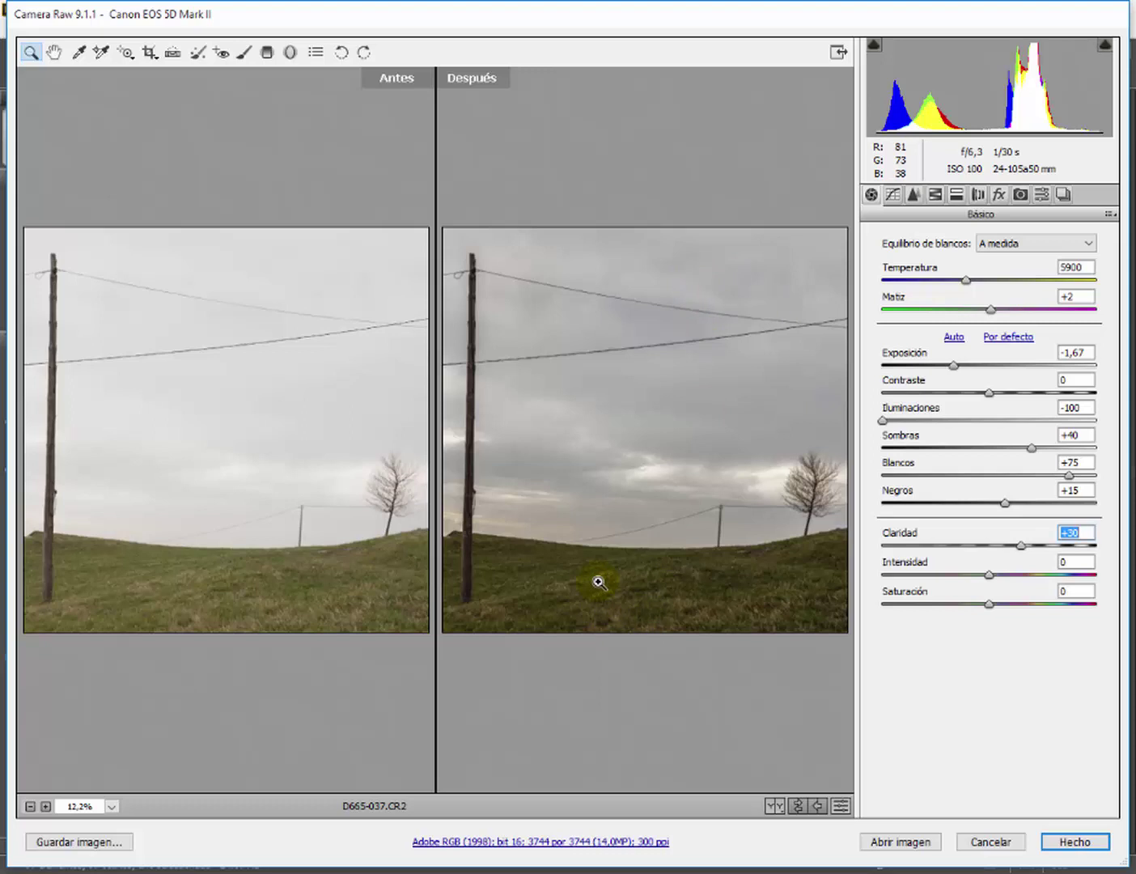
{"action": "left_click", "coordinate": [776, 808]}
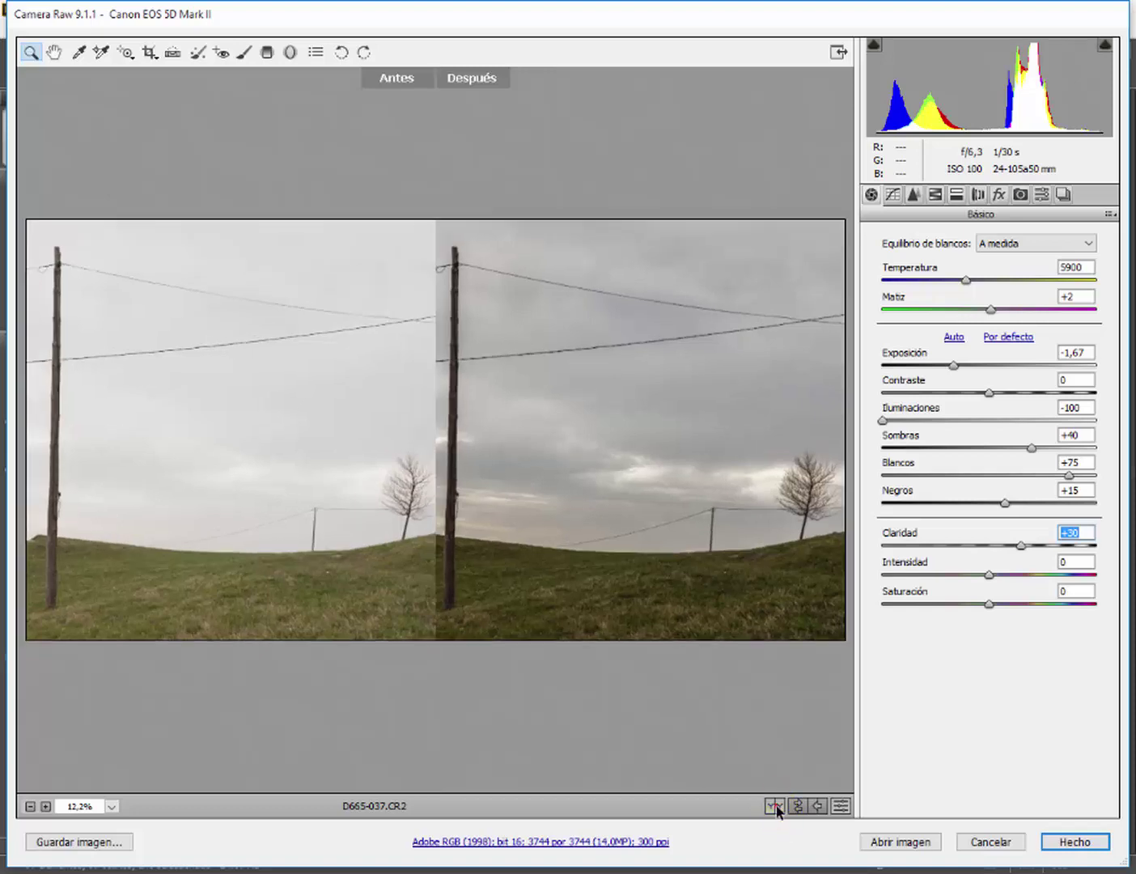
{"action": "left_click", "coordinate": [775, 808]}
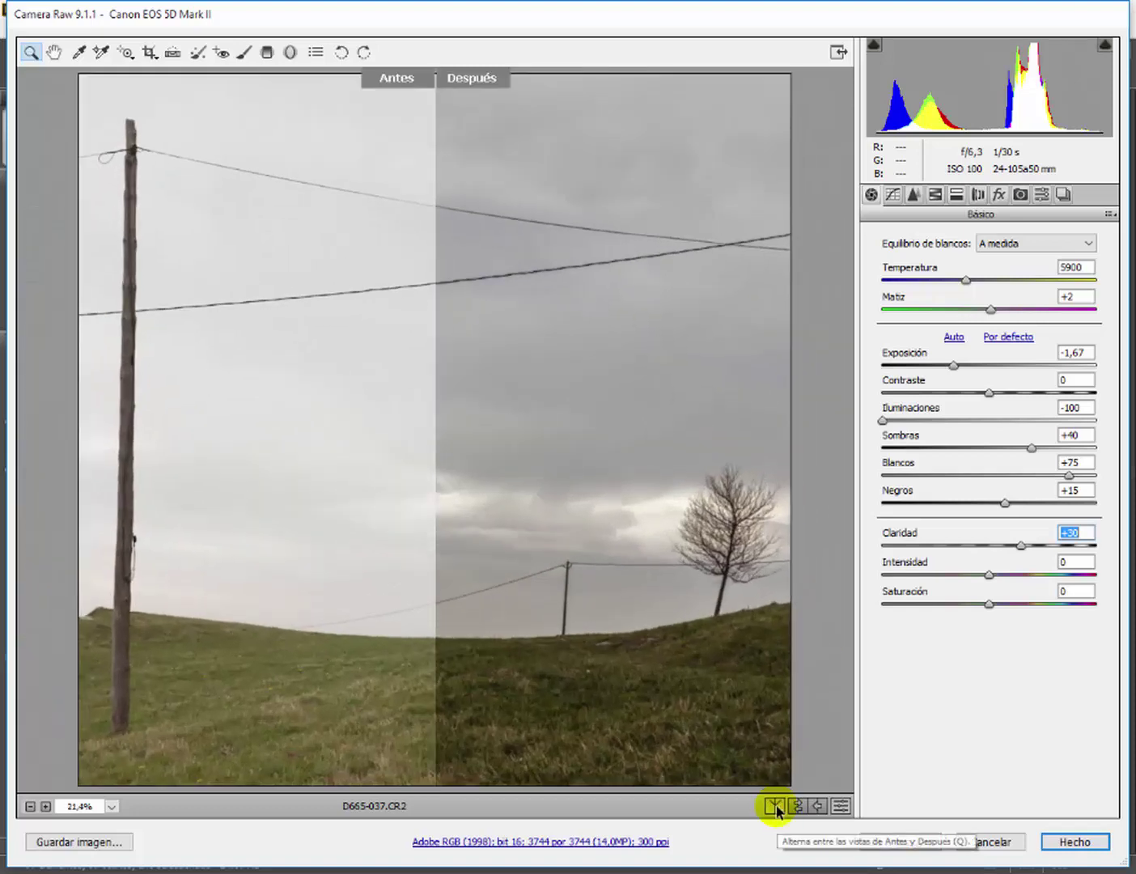
{"action": "left_click", "coordinate": [776, 808]}
{"action": "left_click", "coordinate": [776, 808]}
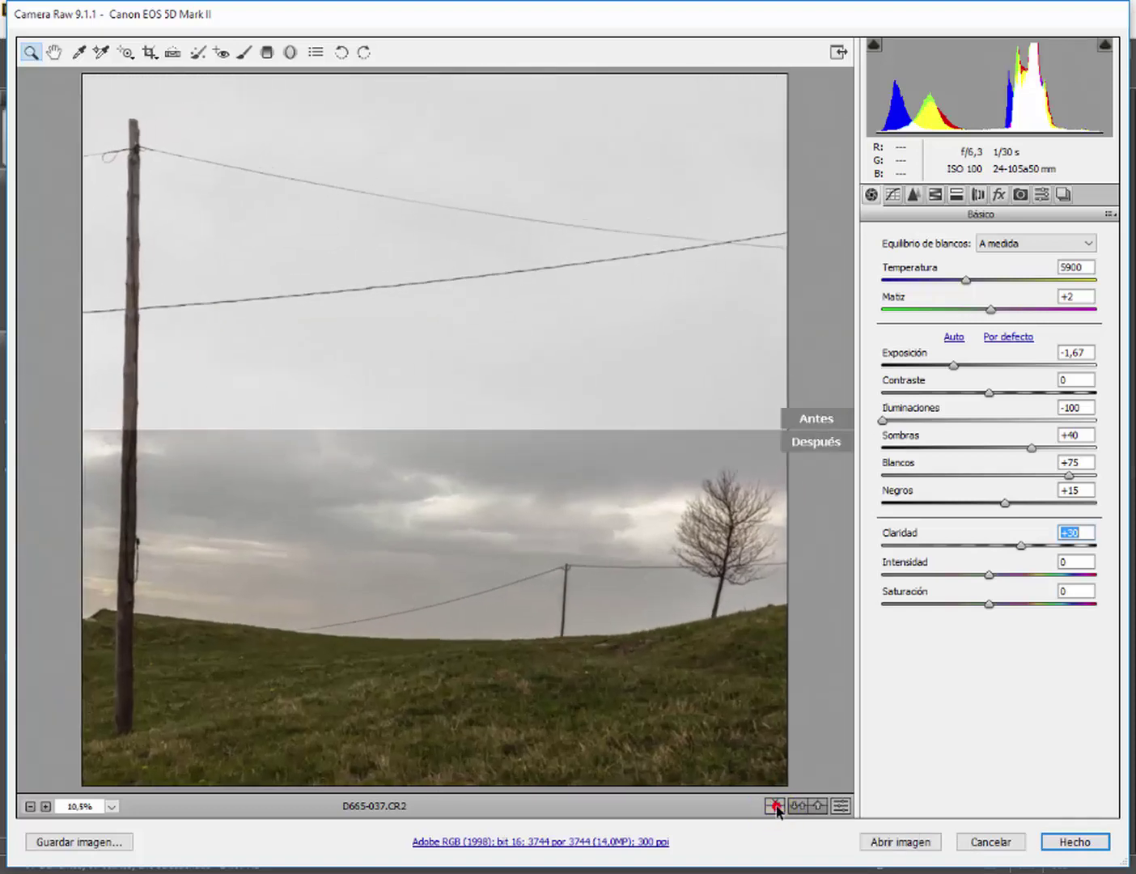
{"action": "left_click", "coordinate": [776, 808]}
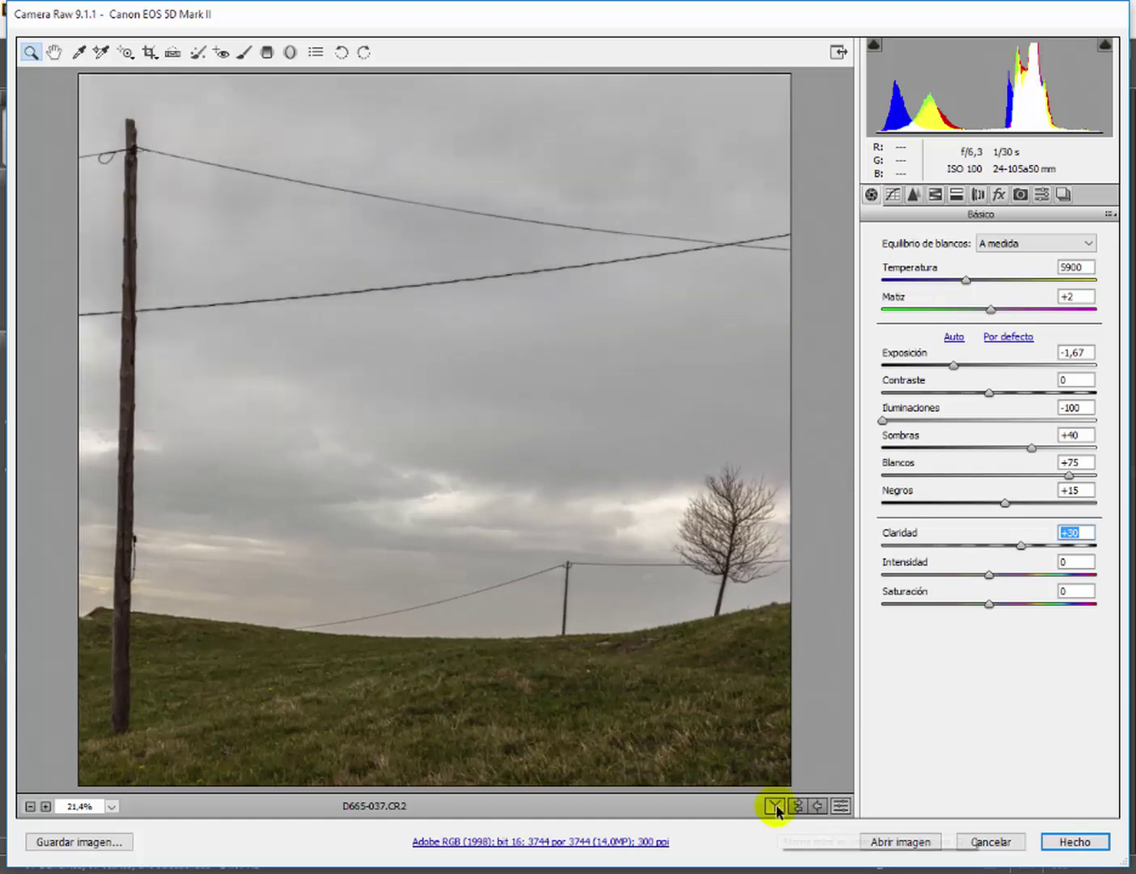